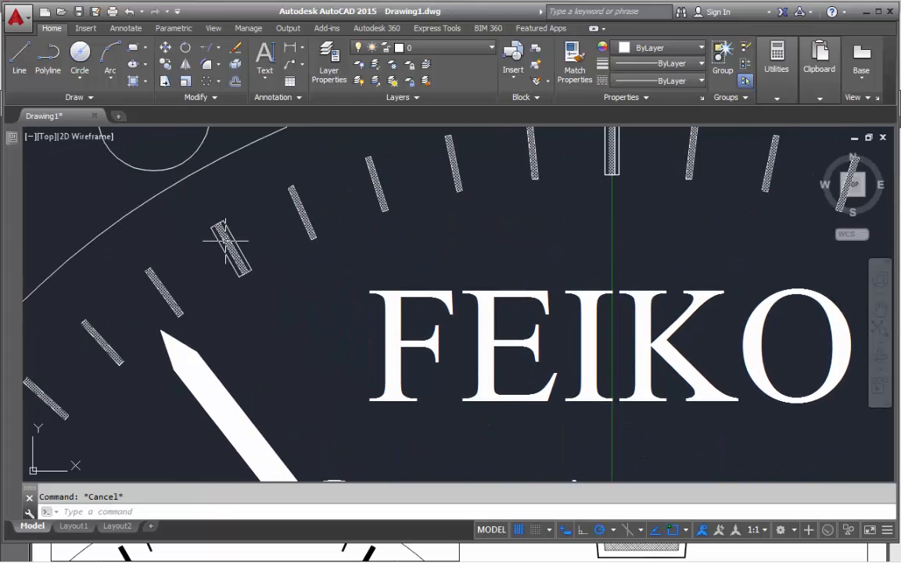
Step: Start a hatch for the watch strap and open the full Hatch and Gradient settings with the additional options expanded
{"action": "left_click", "coordinate": [235, 247]}
{"action": "key", "text": "Escape"}
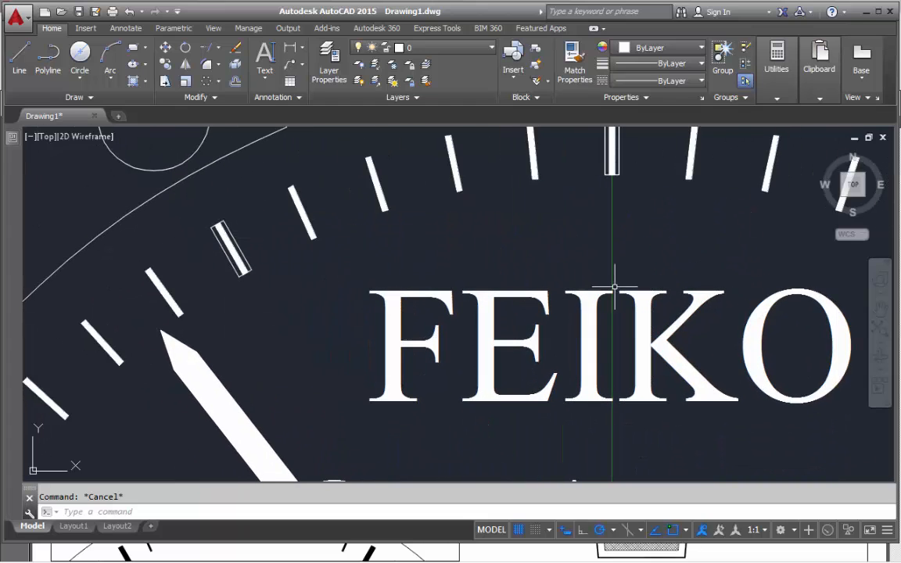
{"action": "scroll", "coordinate": [622, 169], "scroll_direction": "down", "scroll_amount": 5}
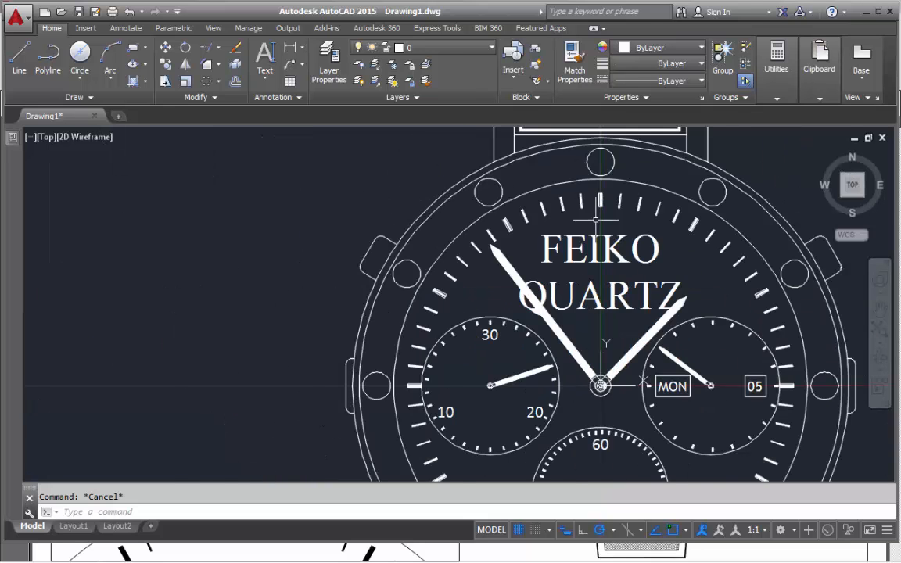
{"action": "mouse_move", "coordinate": [606, 205]}
{"action": "middle_mouse_down"}
{"action": "mouse_move", "coordinate": [537, 269]}
{"action": "mouse_move", "coordinate": [471, 462]}
{"action": "middle_mouse_up"}
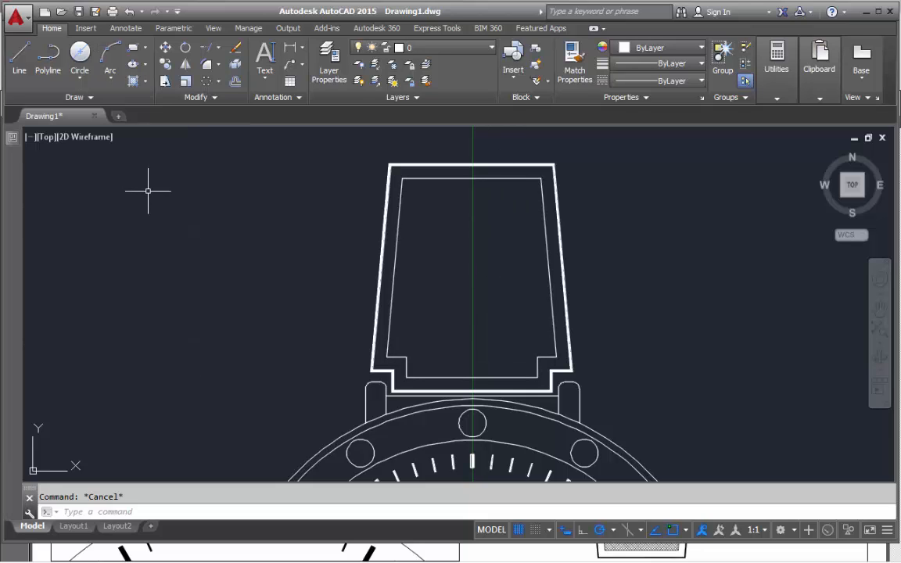
{"action": "type", "text": "h"}
{"action": "key", "text": "Return"}
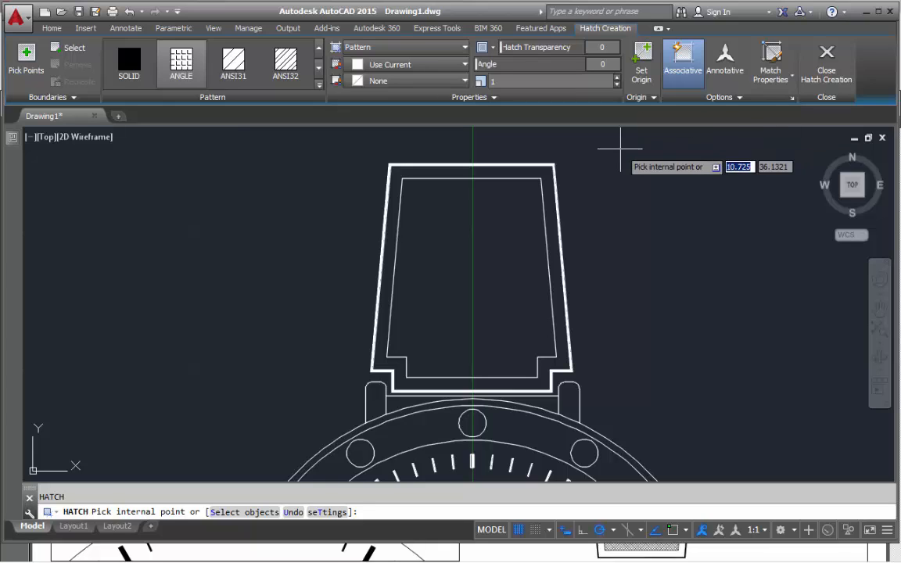
{"action": "key", "text": "Down"}
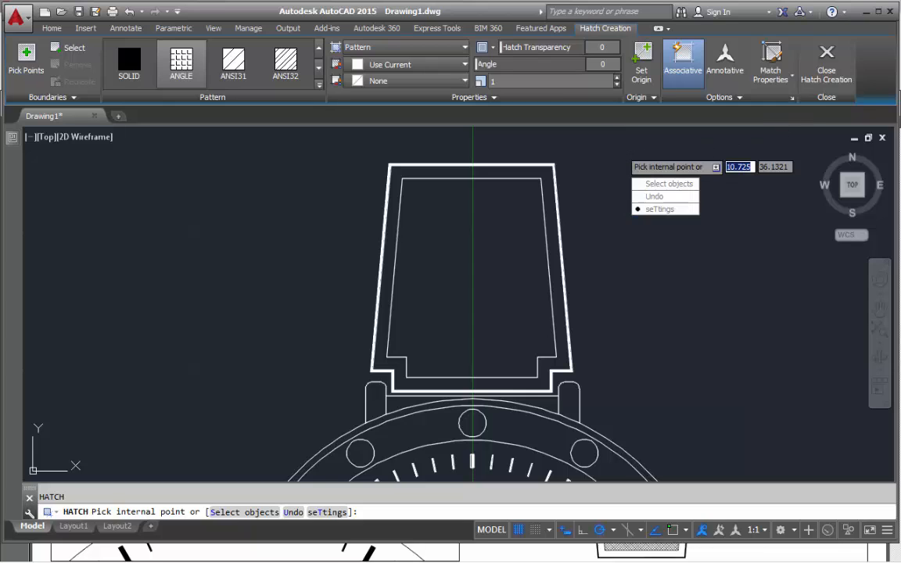
{"action": "left_click", "coordinate": [661, 210]}
{"action": "left_click_drag", "start_coordinate": [378, 64], "coordinate": [285, 40]}
{"action": "left_click", "coordinate": [519, 452]}
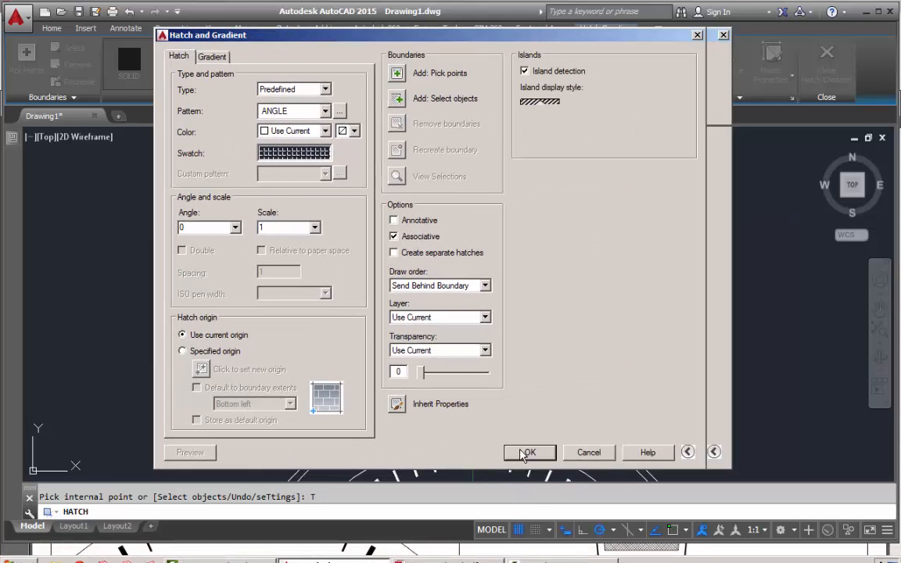
{"action": "left_click_drag", "start_coordinate": [569, 35], "coordinate": [591, 36]}
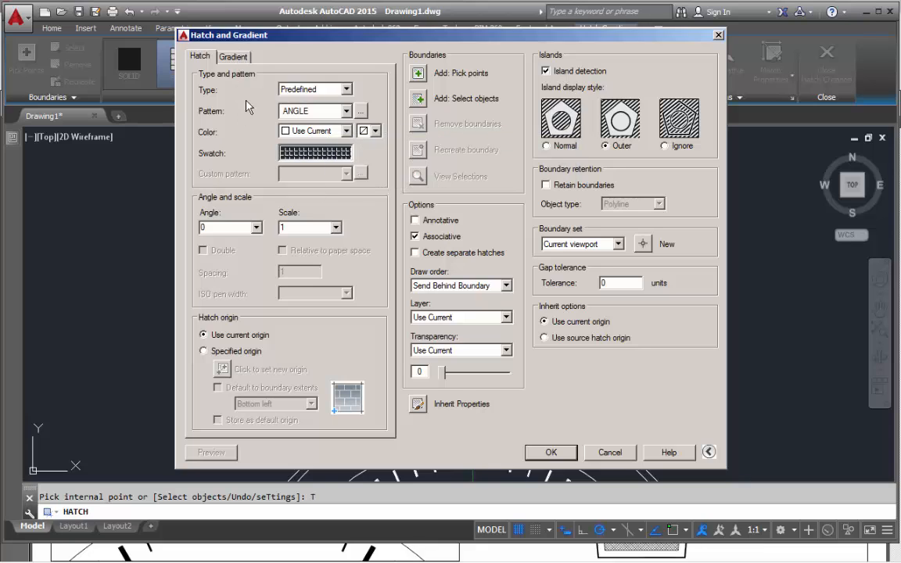
{"action": "left_click", "coordinate": [234, 58]}
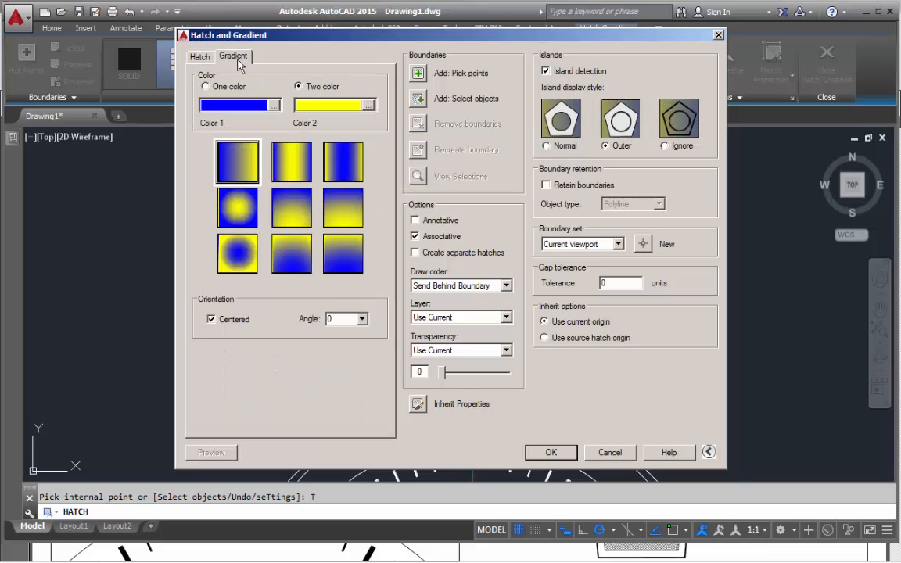
{"action": "left_click", "coordinate": [198, 58]}
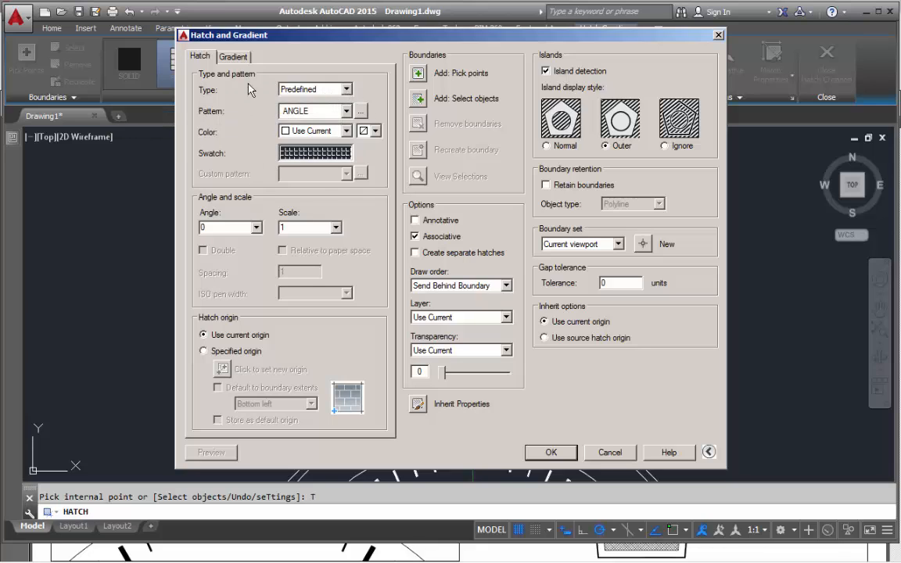
{"action": "left_click", "coordinate": [342, 152]}
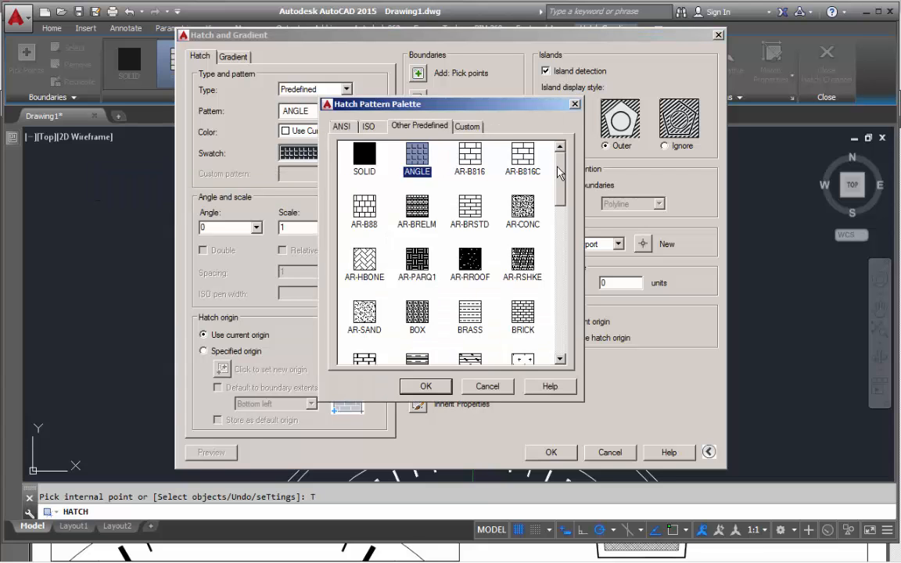
{"action": "left_click_drag", "start_coordinate": [560, 167], "coordinate": [566, 135]}
{"action": "left_click", "coordinate": [575, 105]}
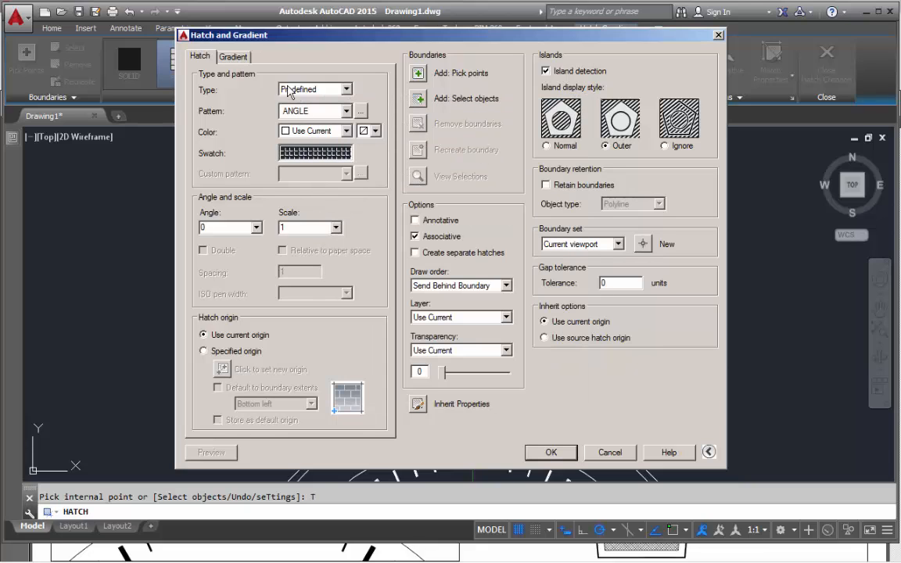
Step: Set the hatch type to User defined with double lines, an angle of 45 and a spacing of 0.25
{"action": "left_click", "coordinate": [347, 91]}
{"action": "left_click", "coordinate": [309, 113]}
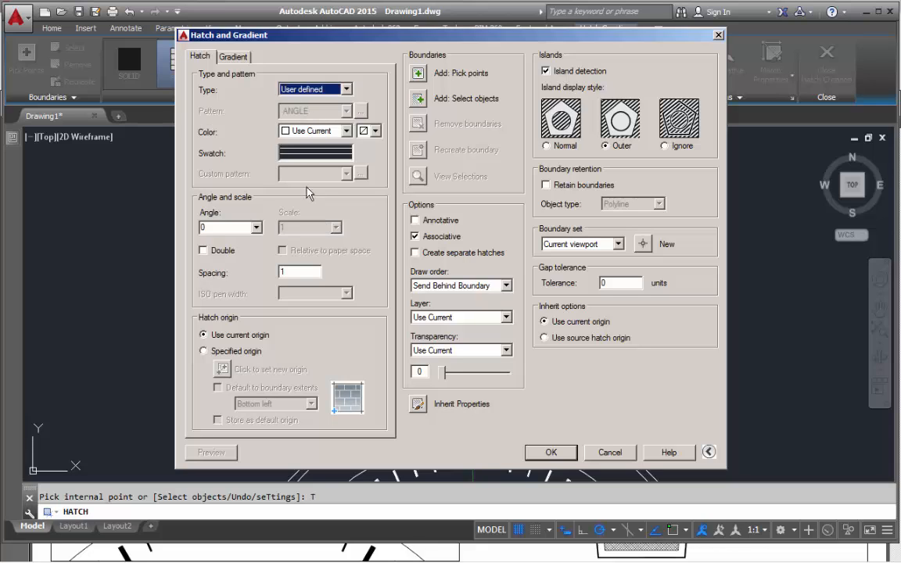
{"action": "left_click", "coordinate": [203, 250]}
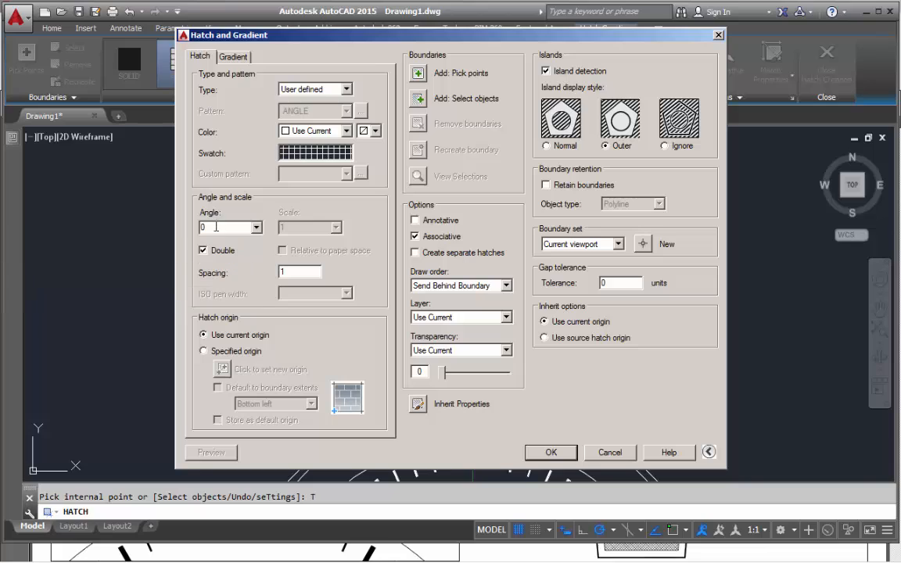
{"action": "left_click_drag", "start_coordinate": [216, 227], "coordinate": [196, 225]}
{"action": "type", "text": ".25"}
{"action": "left_click", "coordinate": [551, 452]}
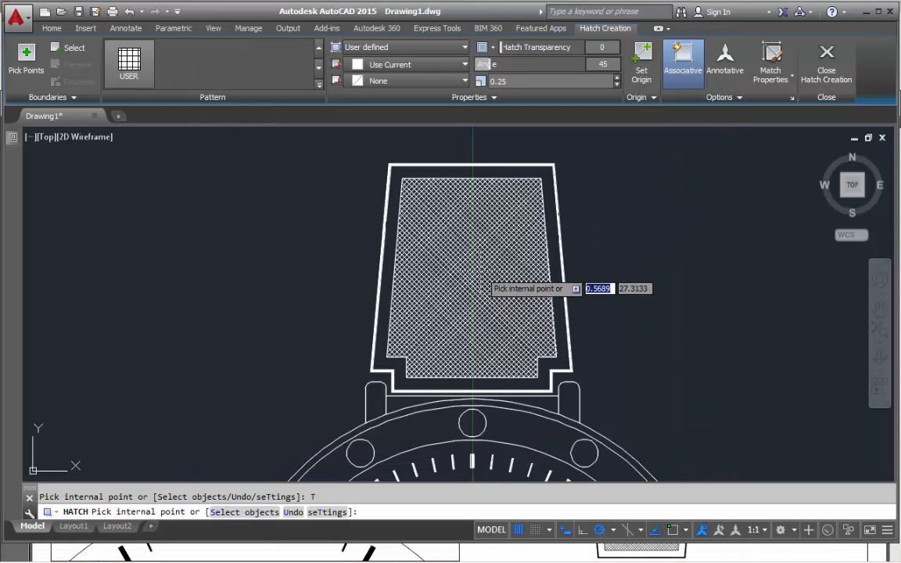
Step: Hatch the inner outlines of the upper and lower watch straps with the crosshatch pattern
{"action": "left_click", "coordinate": [482, 267]}
{"action": "scroll", "coordinate": [629, 298], "scroll_direction": "down", "scroll_amount": 3}
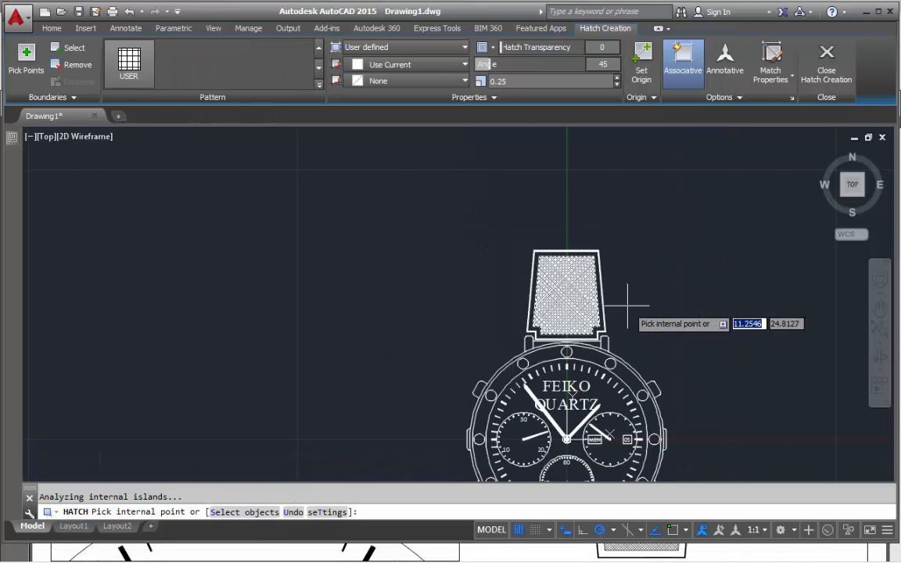
{"action": "mouse_move", "coordinate": [630, 298]}
{"action": "middle_mouse_down"}
{"action": "mouse_move", "coordinate": [555, 217]}
{"action": "mouse_move", "coordinate": [518, 147]}
{"action": "middle_mouse_up"}
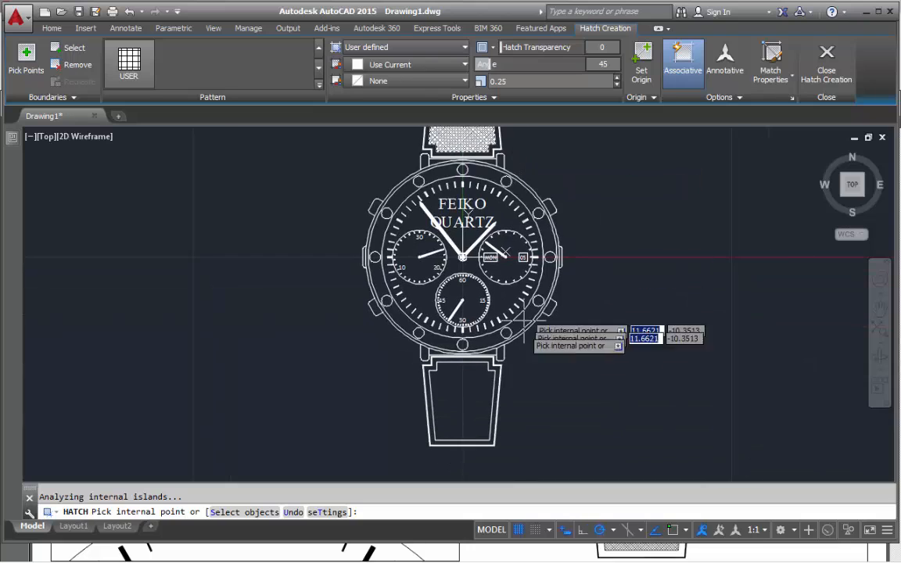
{"action": "left_click", "coordinate": [465, 396]}
{"action": "key", "text": "Return"}
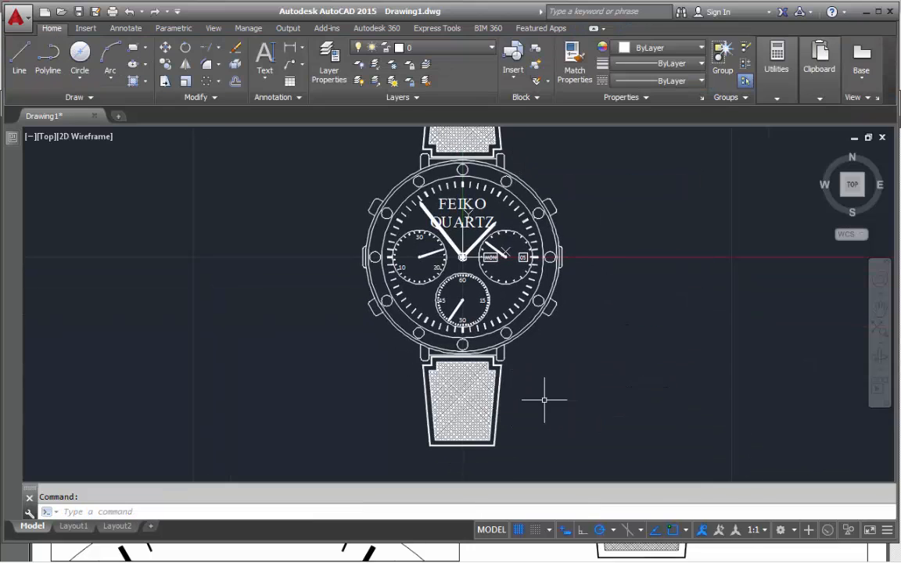
Step: Open the source objects of the 12-item polar array of hour markers for editing, using the marker at 12 o'clock
{"action": "middle_click_drag", "start_coordinate": [491, 235], "coordinate": [494, 299]}
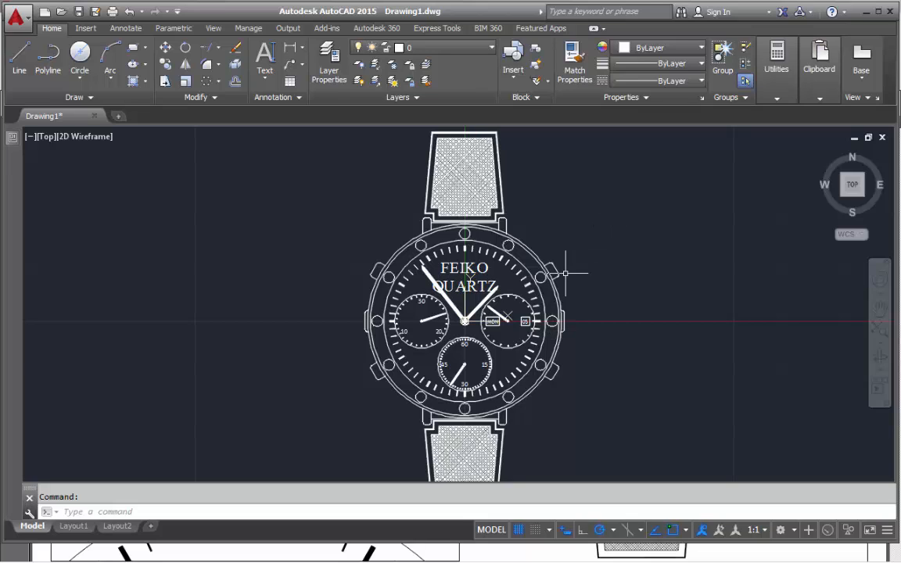
{"action": "scroll", "coordinate": [474, 277], "scroll_direction": "up", "scroll_amount": 6}
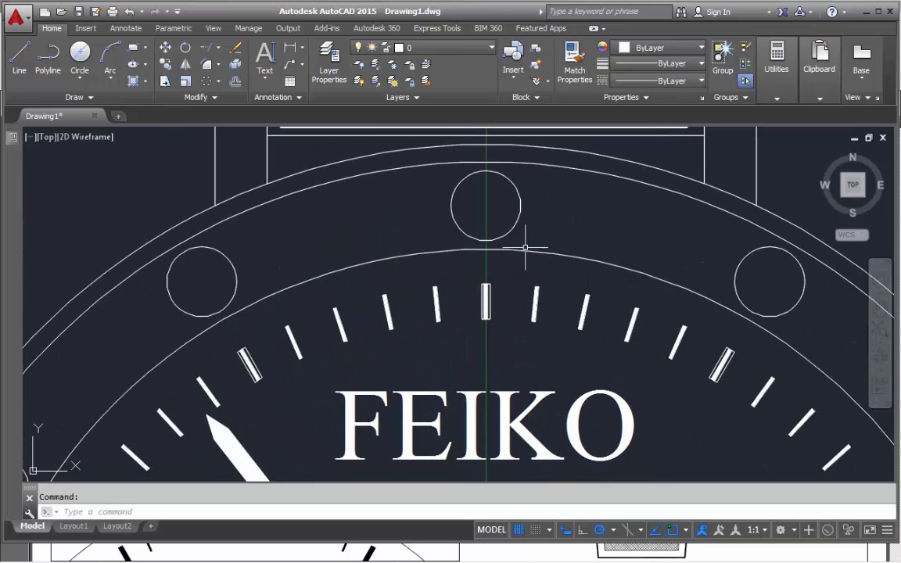
{"action": "scroll", "coordinate": [484, 290], "scroll_direction": "up", "scroll_amount": 5}
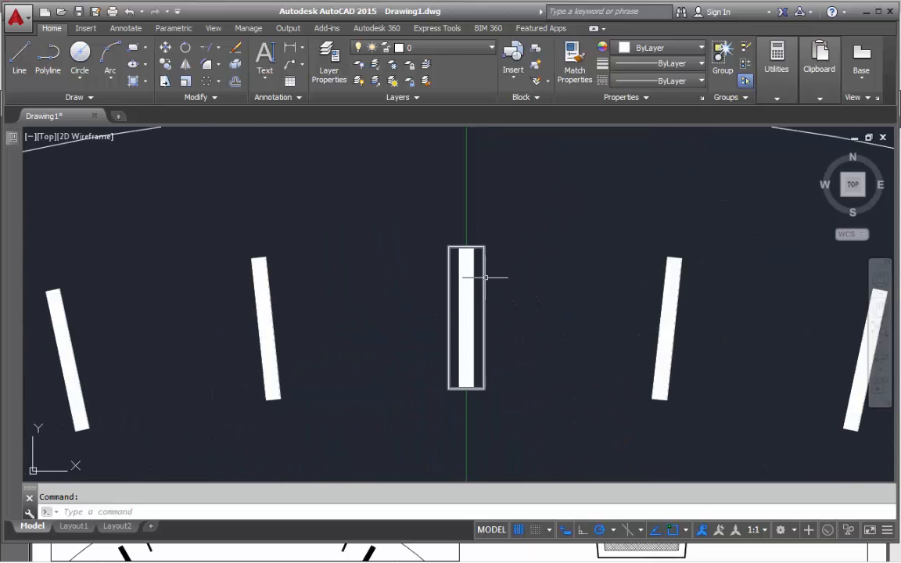
{"action": "left_click", "coordinate": [485, 276]}
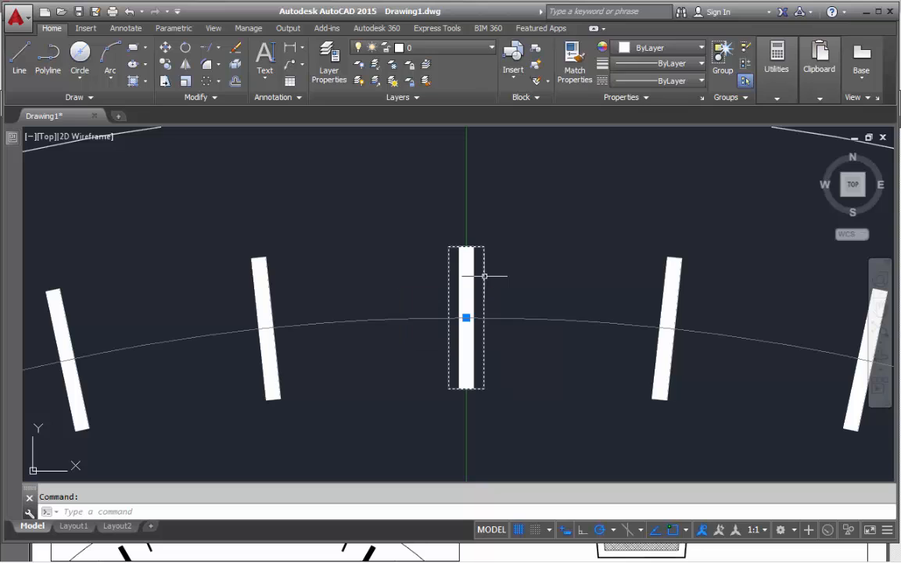
{"action": "scroll", "coordinate": [530, 267], "scroll_direction": "down", "scroll_amount": 2}
{"action": "scroll", "coordinate": [530, 267], "scroll_direction": "down", "scroll_amount": 4}
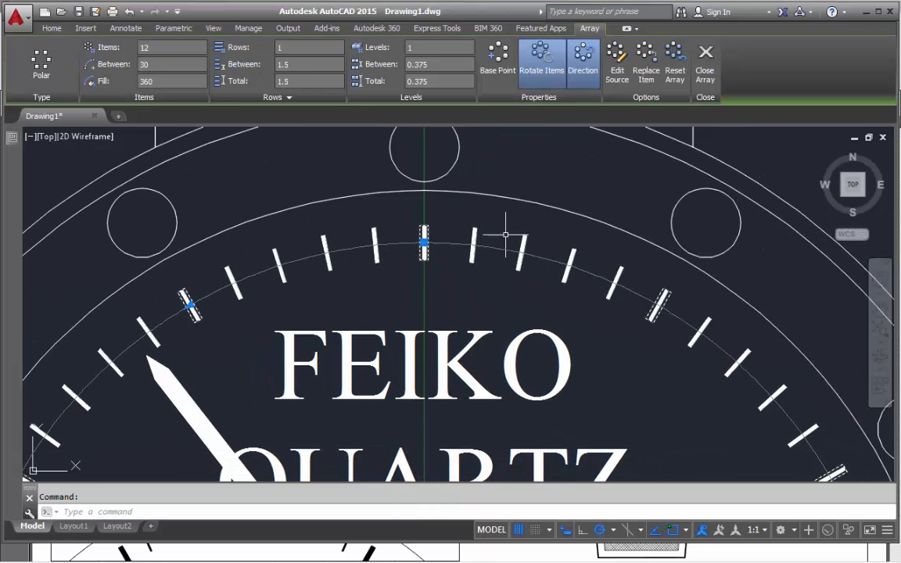
{"action": "left_click", "coordinate": [618, 71]}
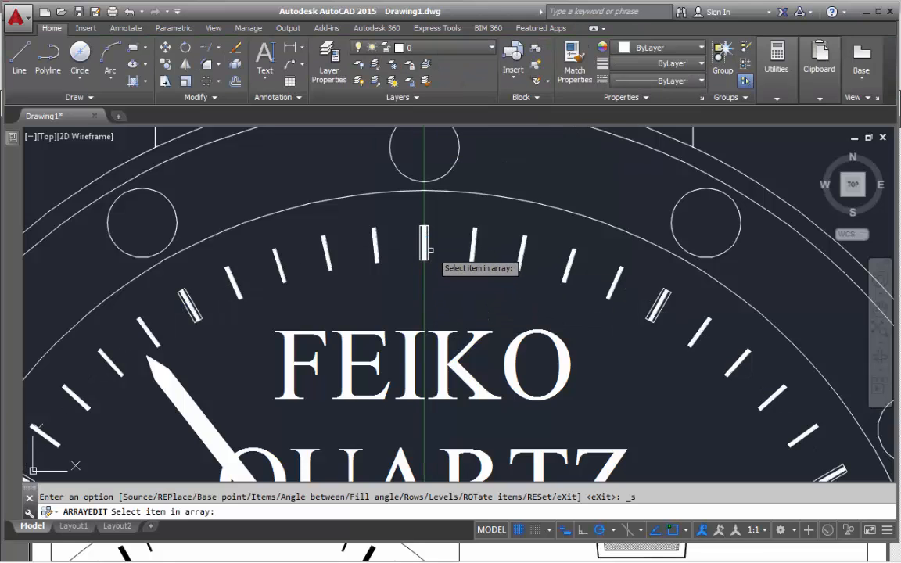
{"action": "scroll", "coordinate": [424, 247], "scroll_direction": "up", "scroll_amount": 8}
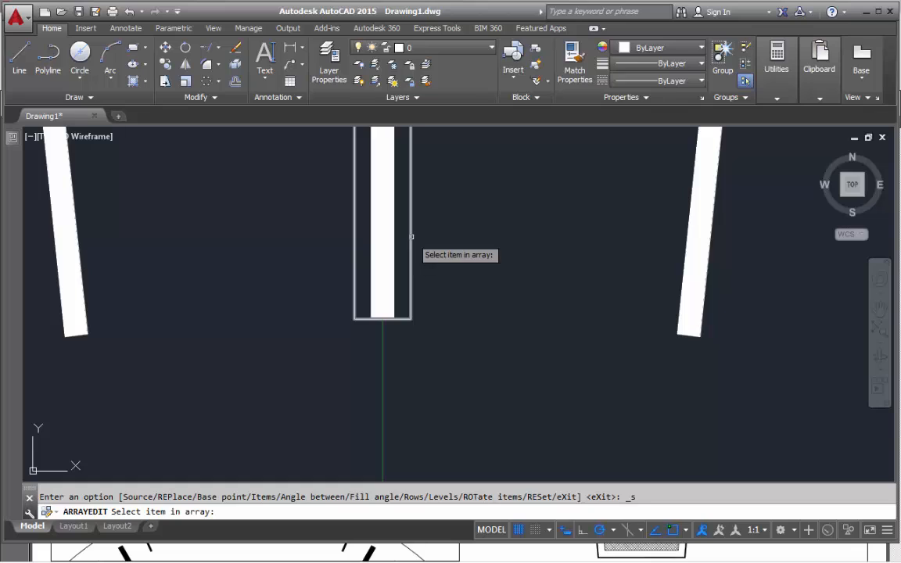
{"action": "left_click", "coordinate": [412, 237]}
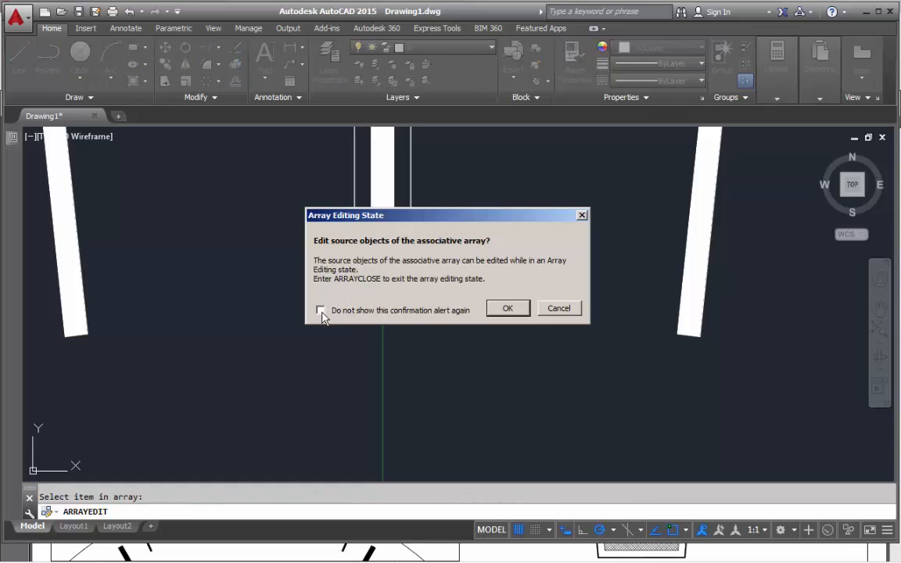
{"action": "left_click", "coordinate": [506, 308]}
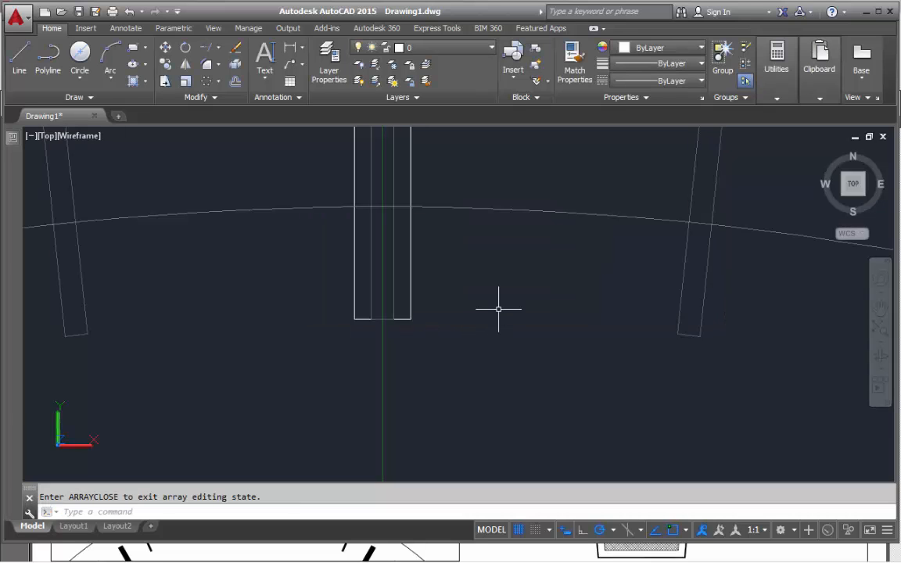
Step: Fill the 12 o'clock marker's outer rectangle with a Solid hatch, using the rectangle as boundary object, and save the array changes
{"action": "scroll", "coordinate": [498, 306], "scroll_direction": "down", "scroll_amount": 3}
{"action": "middle_click_drag", "start_coordinate": [483, 297], "coordinate": [481, 338]}
{"action": "key", "text": "Escape"}
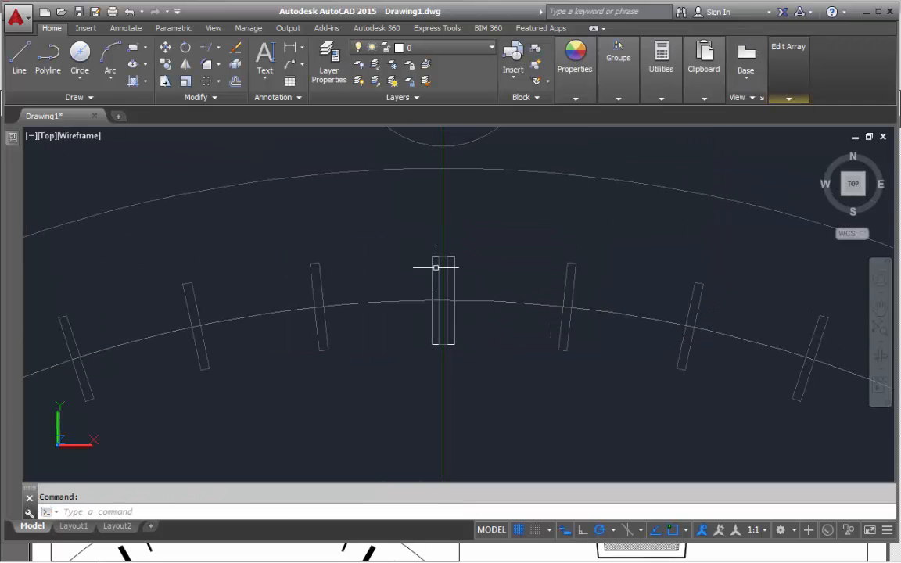
{"action": "left_click", "coordinate": [131, 83]}
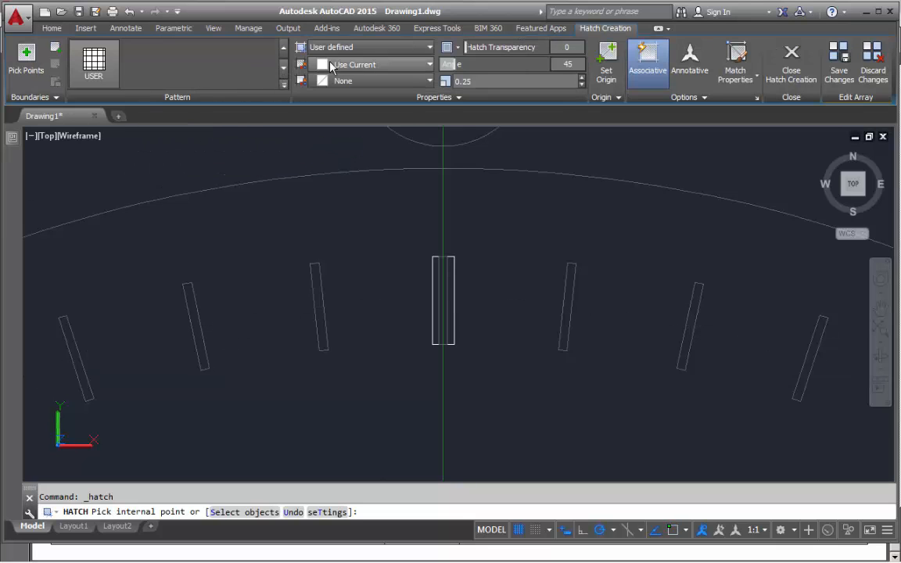
{"action": "left_click", "coordinate": [352, 49]}
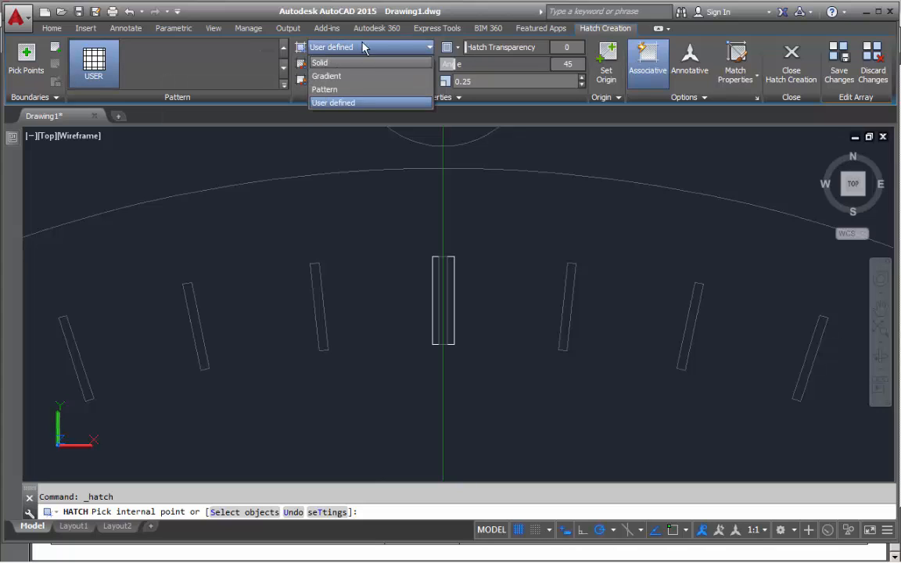
{"action": "left_click", "coordinate": [323, 63]}
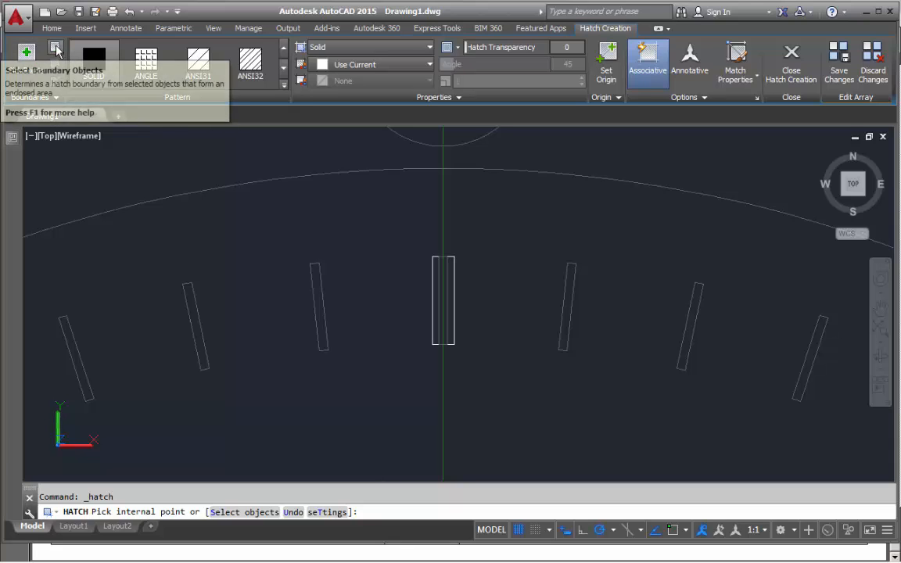
{"action": "left_click", "coordinate": [56, 48]}
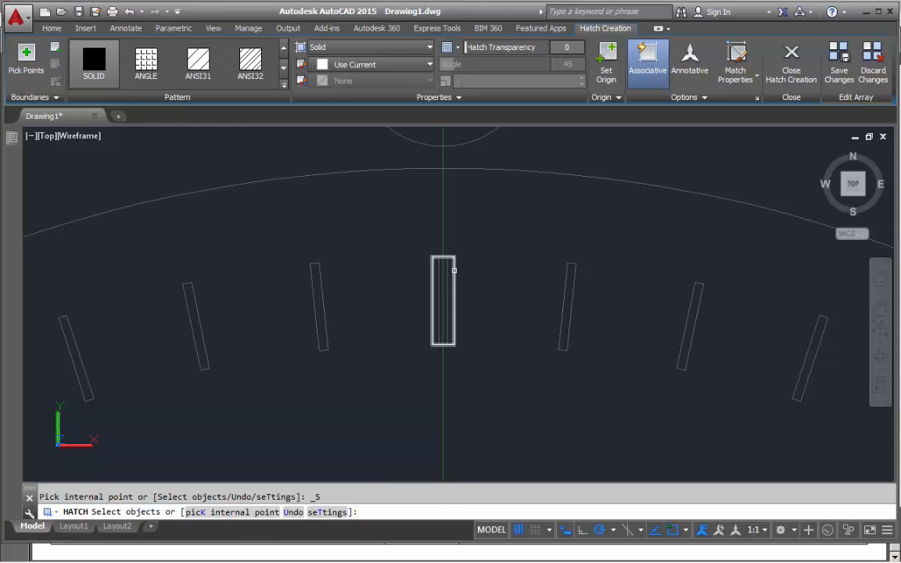
{"action": "left_click", "coordinate": [453, 270]}
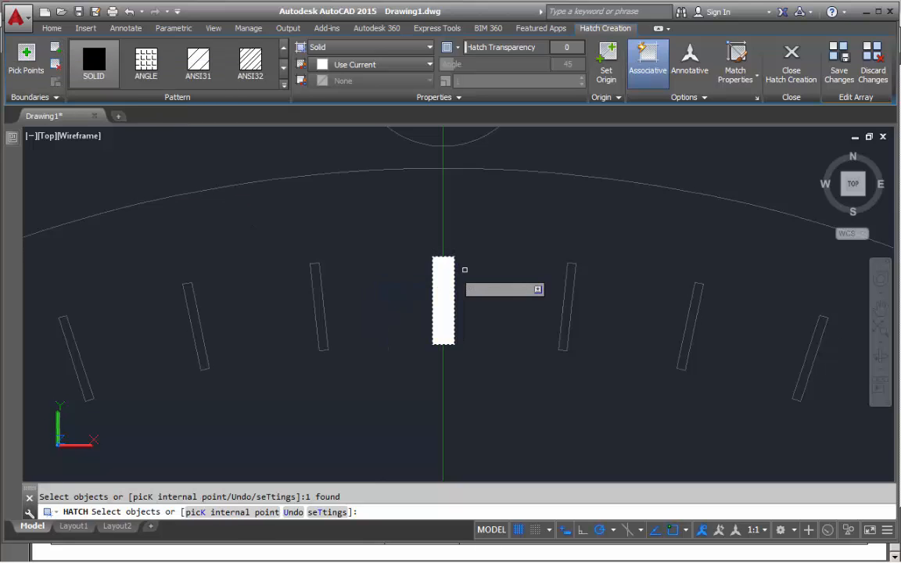
{"action": "key", "text": "Return"}
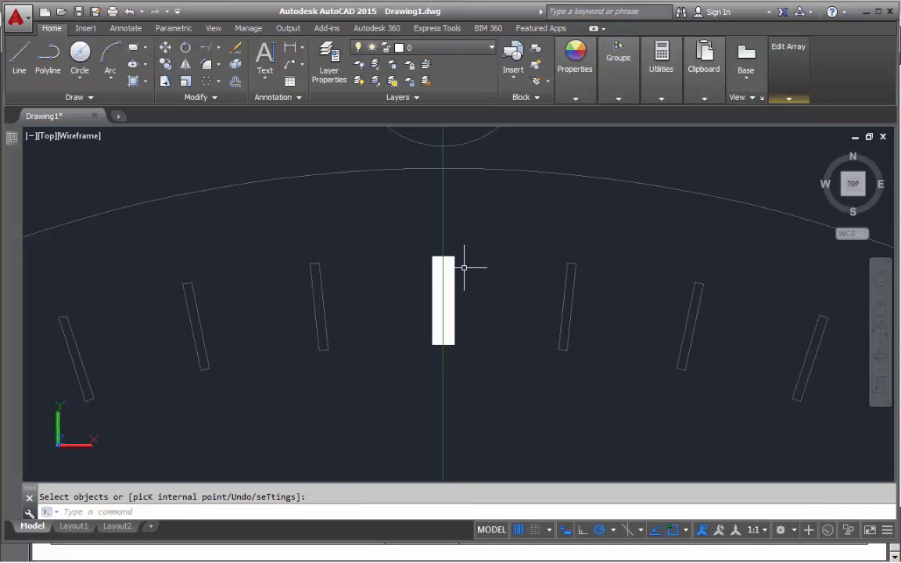
{"action": "mouse_move", "coordinate": [784, 85]}
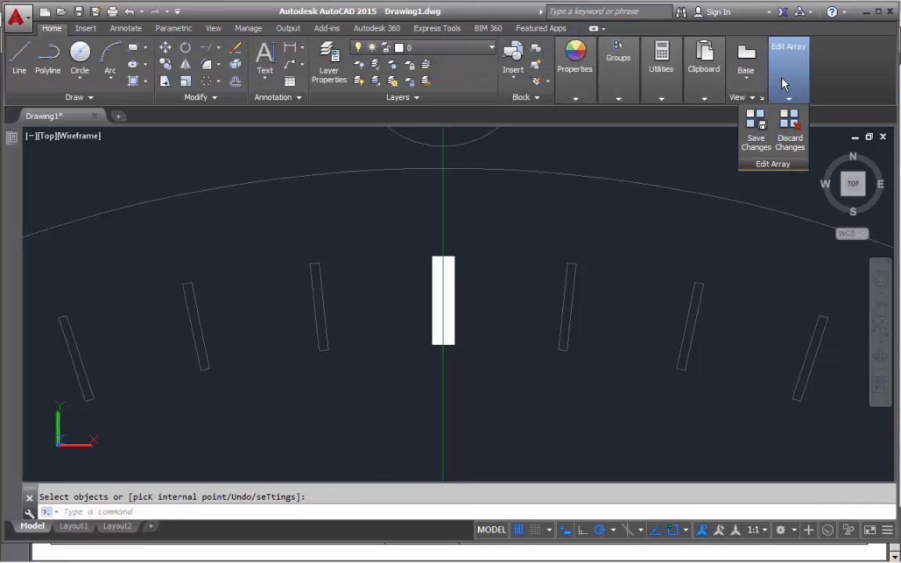
{"action": "left_click", "coordinate": [757, 129]}
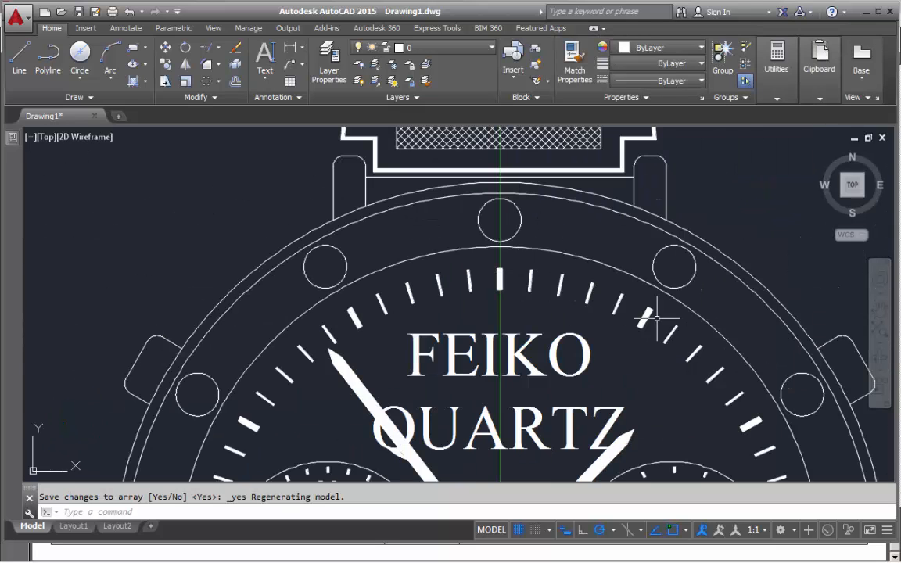
Step: Inspect the solid-filled hour markers around the dial and check the overall watch drawing with its hatched straps
{"action": "scroll", "coordinate": [657, 318], "scroll_direction": "up", "scroll_amount": 5}
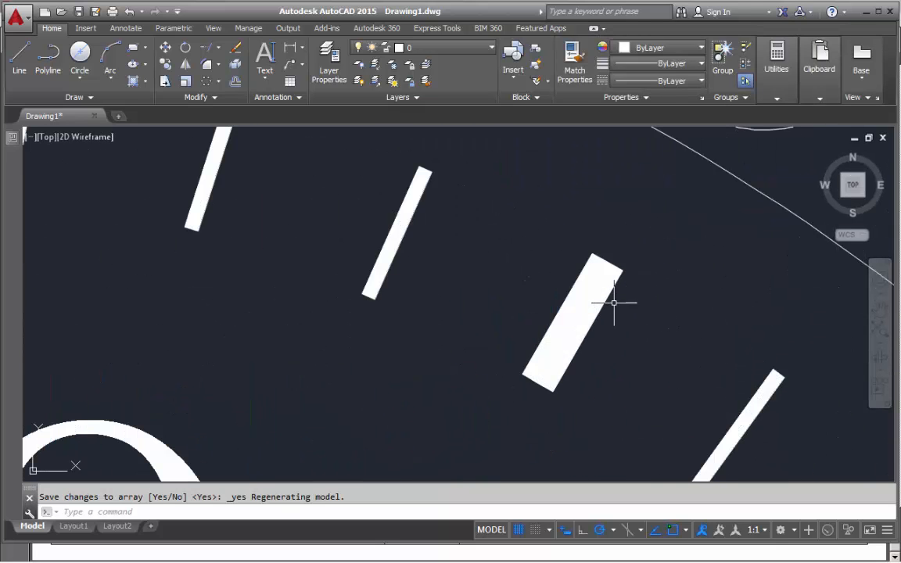
{"action": "scroll", "coordinate": [610, 281], "scroll_direction": "down", "scroll_amount": 10}
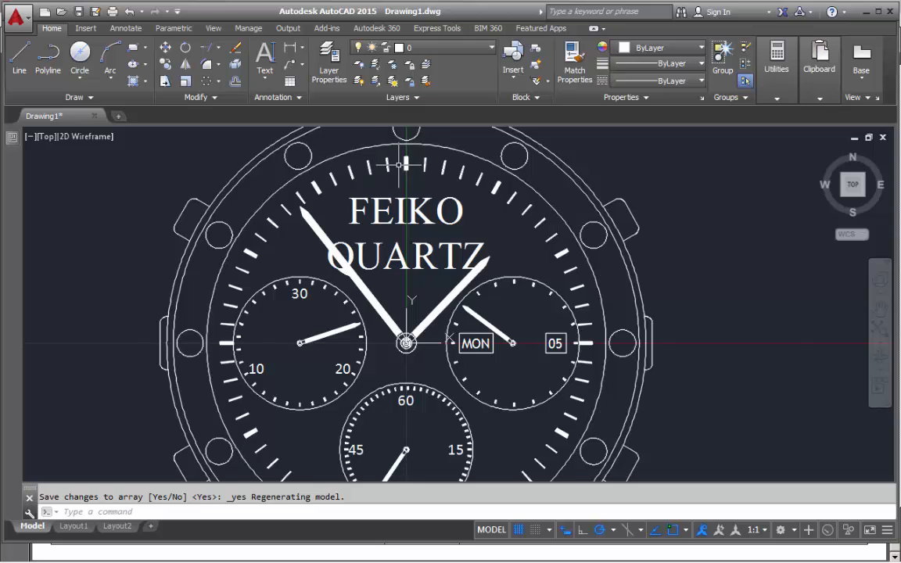
{"action": "middle_click_drag", "start_coordinate": [549, 313], "coordinate": [542, 226]}
{"action": "scroll", "coordinate": [383, 412], "scroll_direction": "up", "scroll_amount": 6}
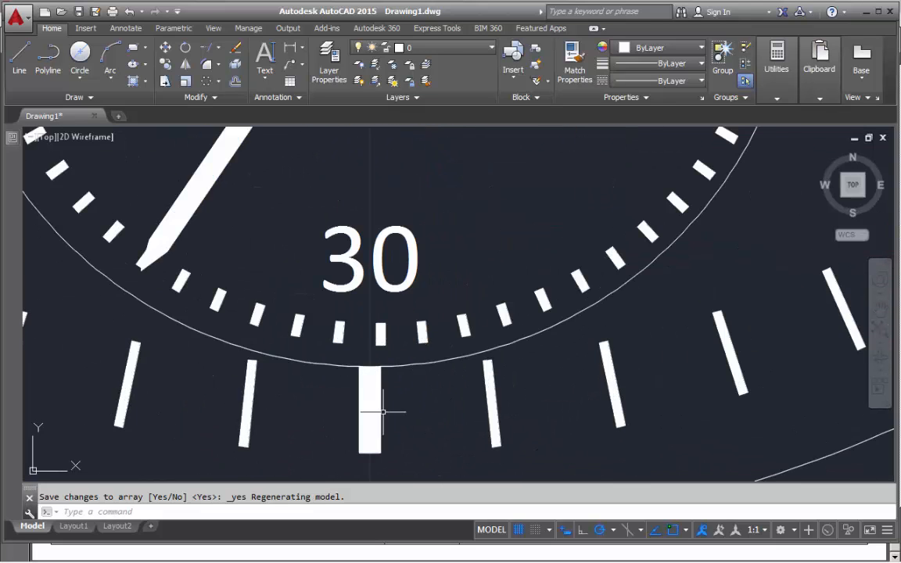
{"action": "scroll", "coordinate": [383, 412], "scroll_direction": "down", "scroll_amount": 7}
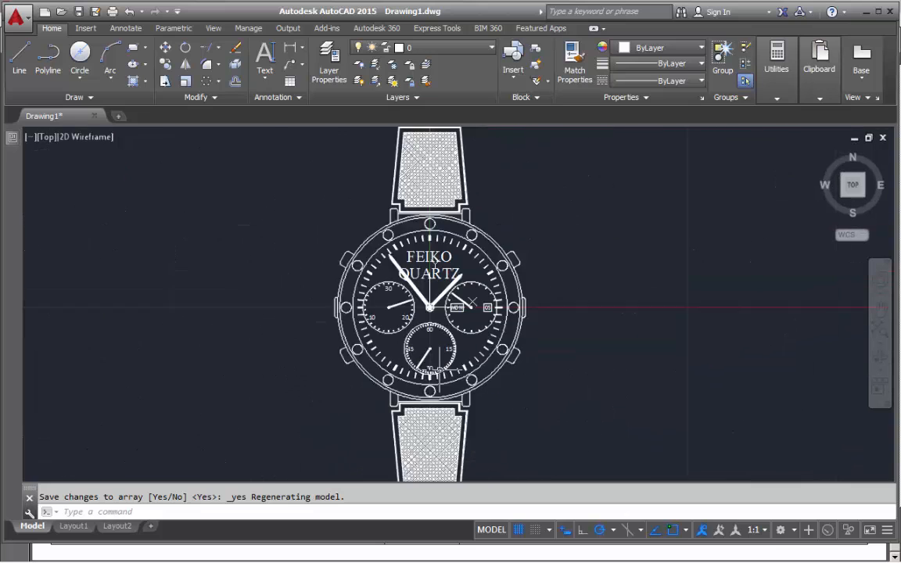
{"action": "scroll", "coordinate": [440, 369], "scroll_direction": "down", "scroll_amount": 2}
{"action": "mouse_move", "coordinate": [439, 370]}
{"action": "middle_mouse_down"}
{"action": "mouse_move", "coordinate": [440, 343]}
{"action": "mouse_move", "coordinate": [440, 359]}
{"action": "middle_mouse_up"}
{"action": "scroll", "coordinate": [440, 343], "scroll_direction": "up", "scroll_amount": 2}
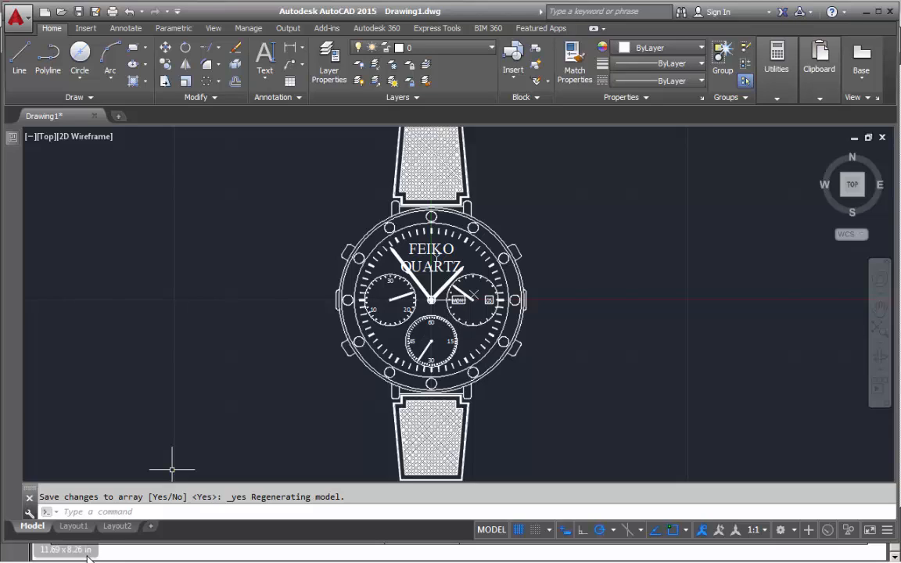
{"action": "mouse_move", "coordinate": [71, 529]}
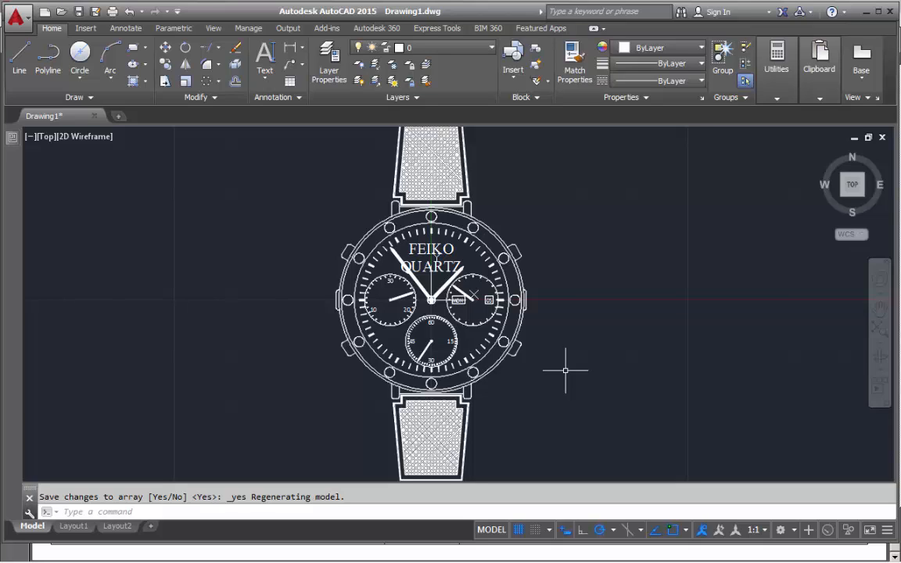
{"action": "scroll", "coordinate": [368, 340], "scroll_direction": "up", "scroll_amount": 2}
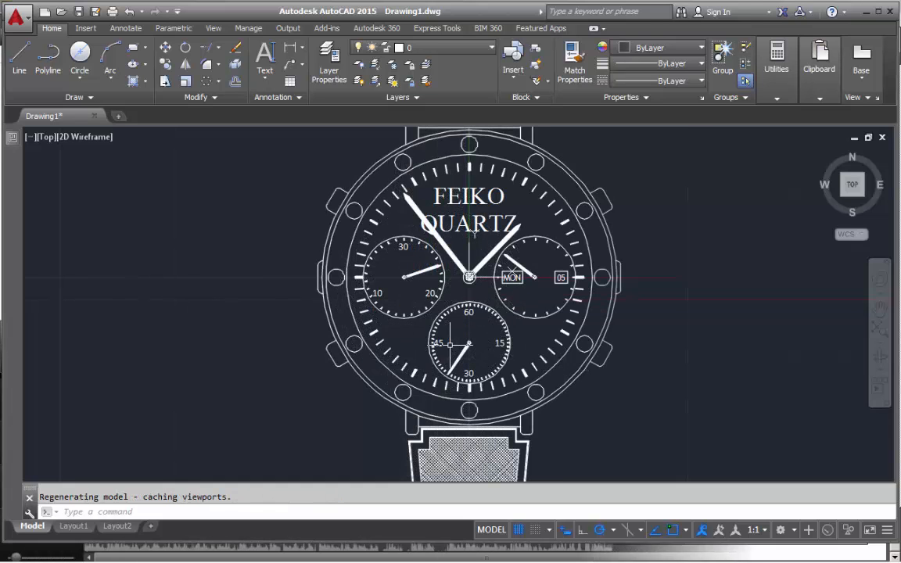
{"action": "mouse_move", "coordinate": [518, 295]}
{"action": "middle_mouse_down"}
{"action": "mouse_move", "coordinate": [514, 426]}
{"action": "mouse_move", "coordinate": [517, 212]}
{"action": "mouse_move", "coordinate": [509, 190]}
{"action": "mouse_move", "coordinate": [496, 315]}
{"action": "middle_mouse_up"}
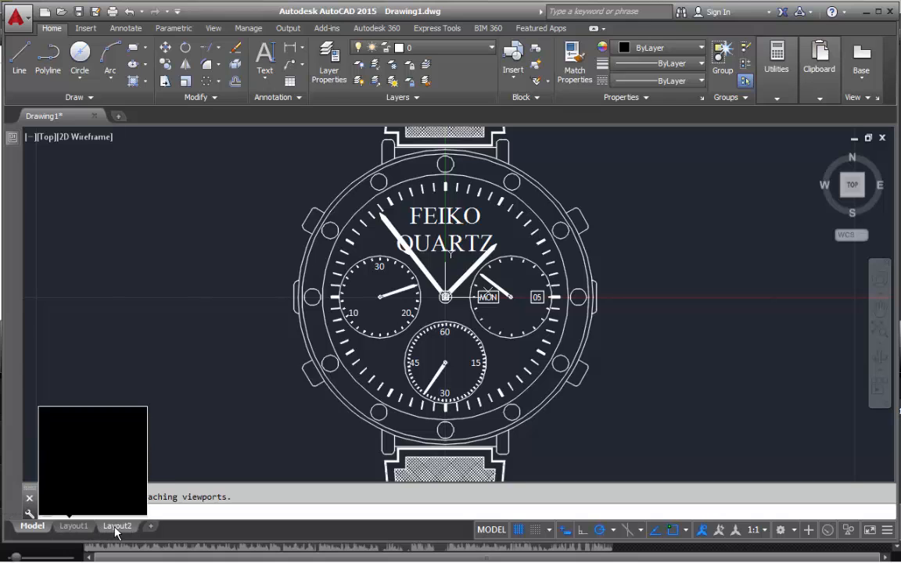
Step: Switch to Layout1 and delete its existing viewport
{"action": "left_click", "coordinate": [70, 526]}
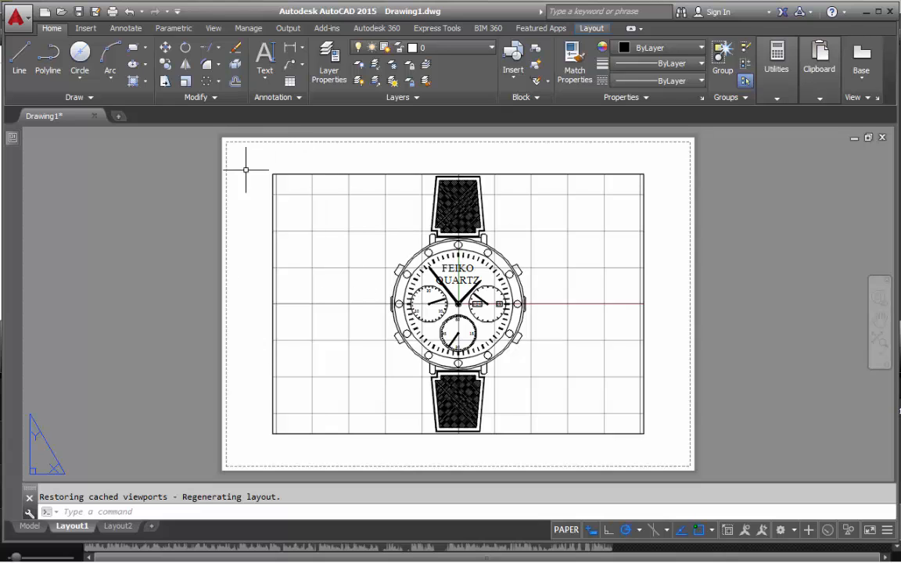
{"action": "left_click", "coordinate": [298, 174]}
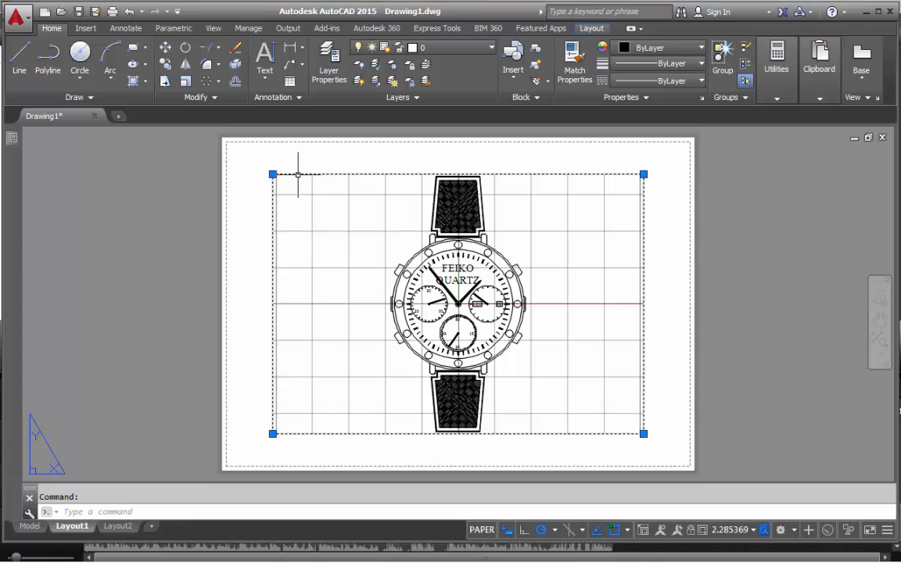
{"action": "key", "text": "Delete"}
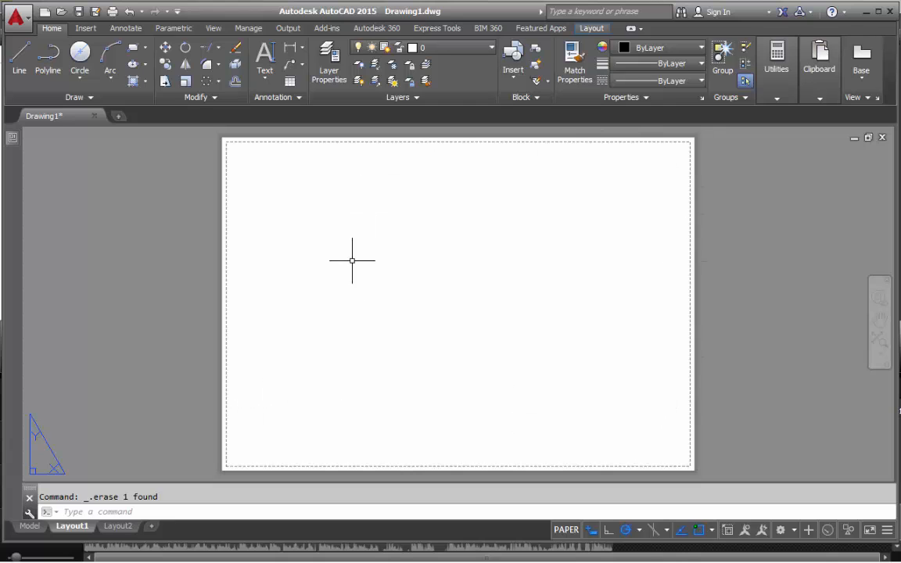
Step: Open Layout1's page setup for modification and set the plotter to DWG To PDF.pc3
{"action": "right_click", "coordinate": [73, 527]}
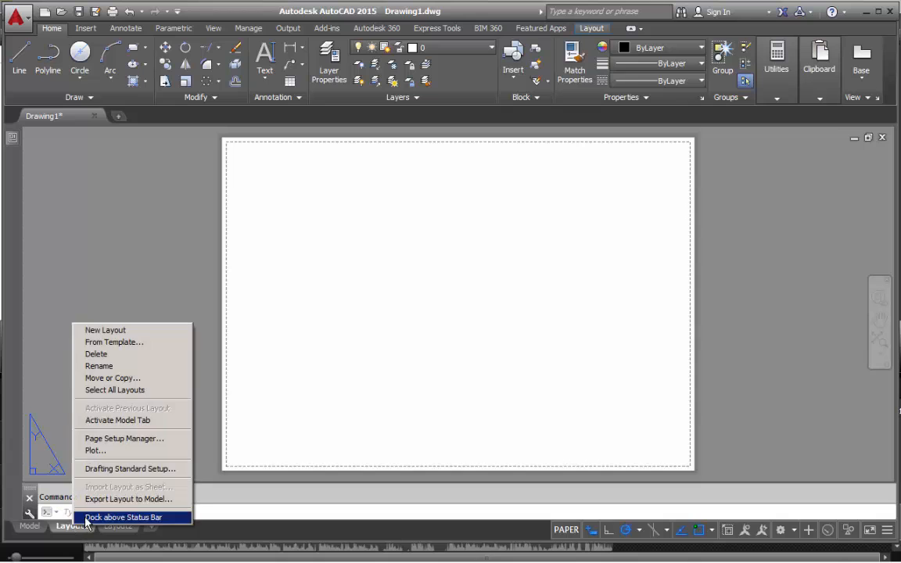
{"action": "left_click", "coordinate": [113, 439]}
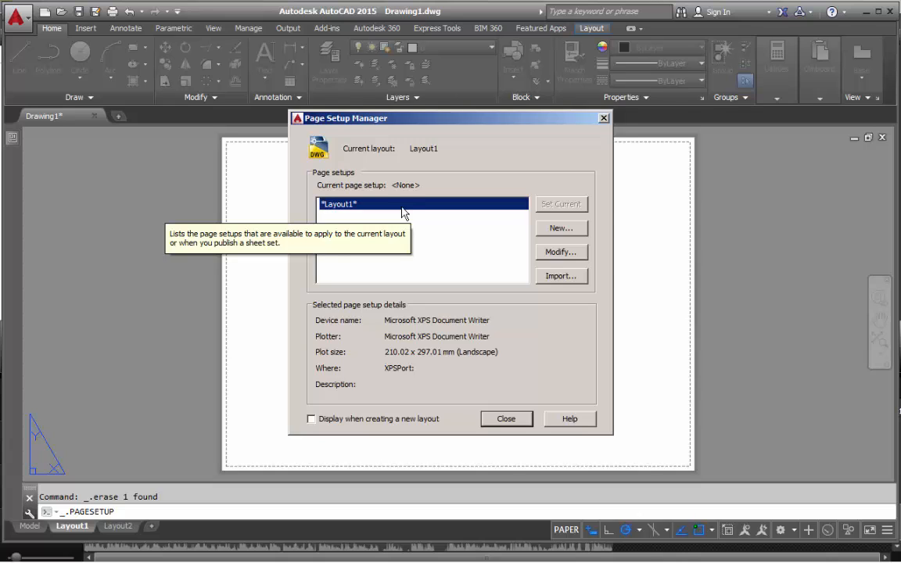
{"action": "left_click", "coordinate": [555, 252]}
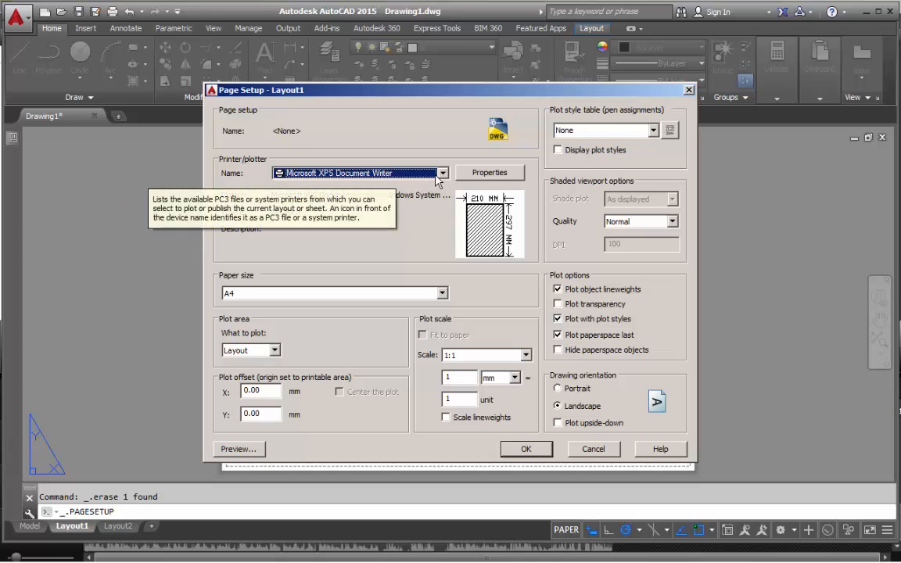
{"action": "left_click", "coordinate": [400, 175]}
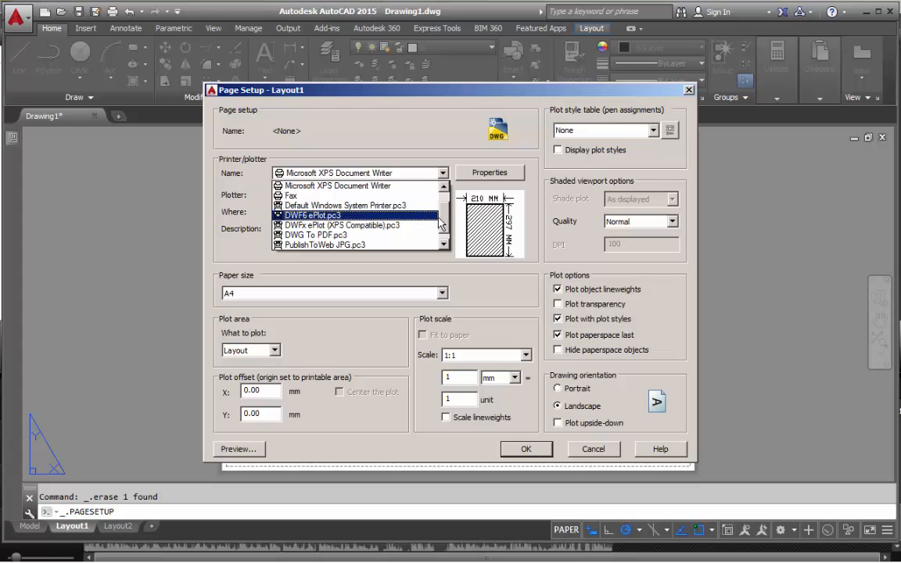
{"action": "mouse_move", "coordinate": [441, 224]}
{"action": "left_mouse_down"}
{"action": "mouse_move", "coordinate": [446, 232]}
{"action": "mouse_move", "coordinate": [449, 213]}
{"action": "left_mouse_up"}
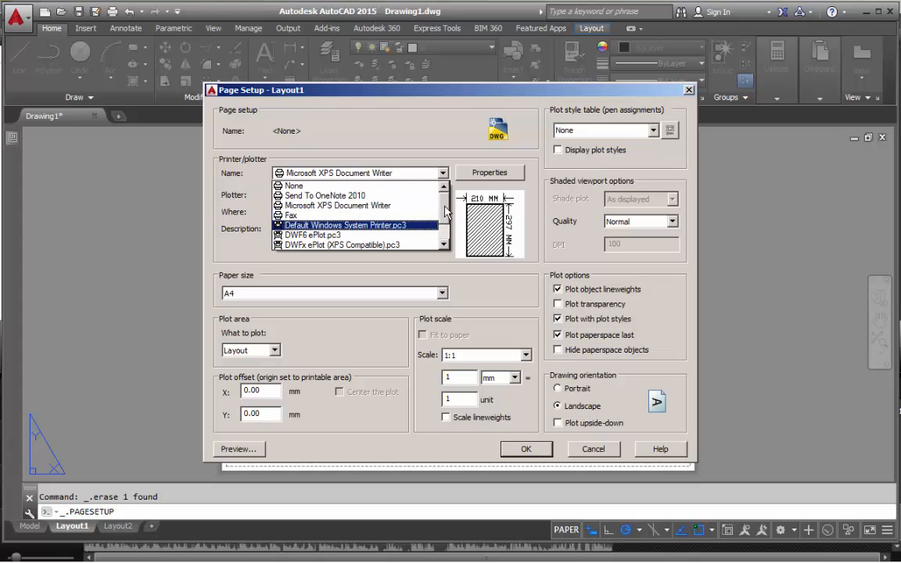
{"action": "scroll", "coordinate": [447, 211], "scroll_direction": "down", "scroll_amount": 1}
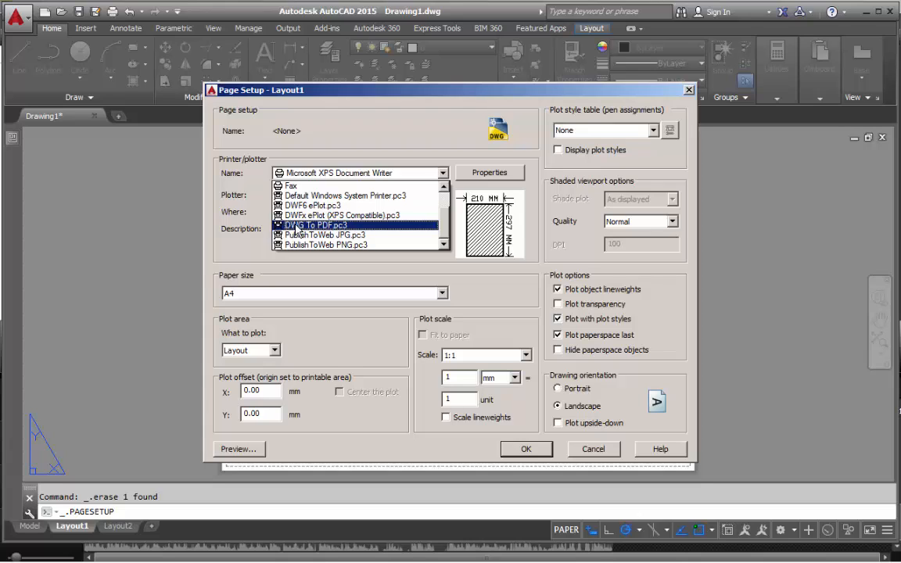
{"action": "left_click", "coordinate": [297, 227]}
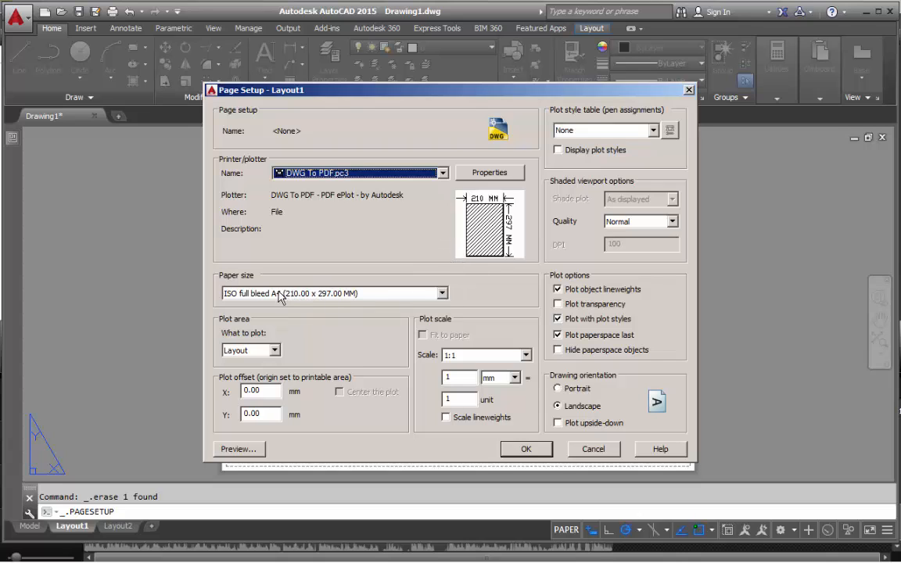
Step: Set the paper size to ISO full bleed A4 (210.00 x 297.00 MM) with landscape orientation
{"action": "left_click", "coordinate": [441, 293]}
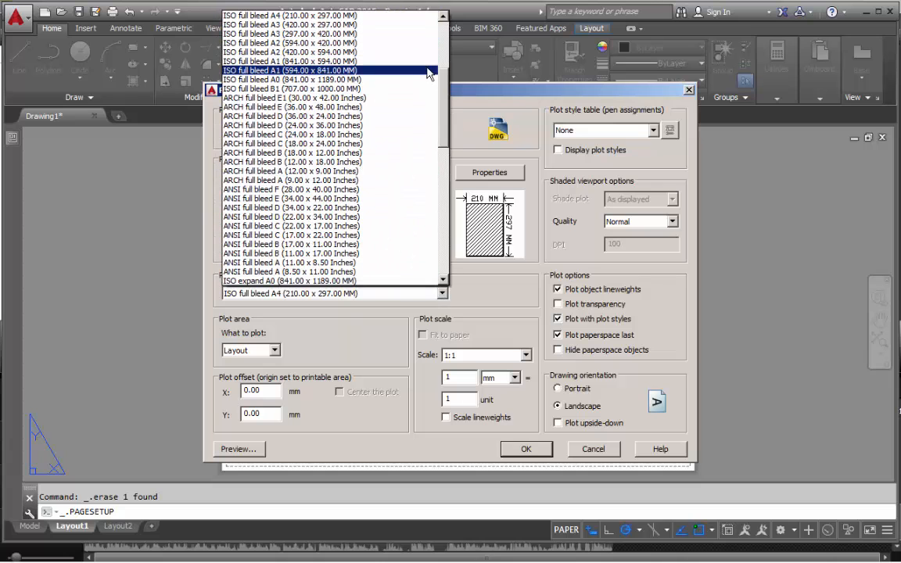
{"action": "scroll", "coordinate": [403, 32], "scroll_direction": "up", "scroll_amount": 4}
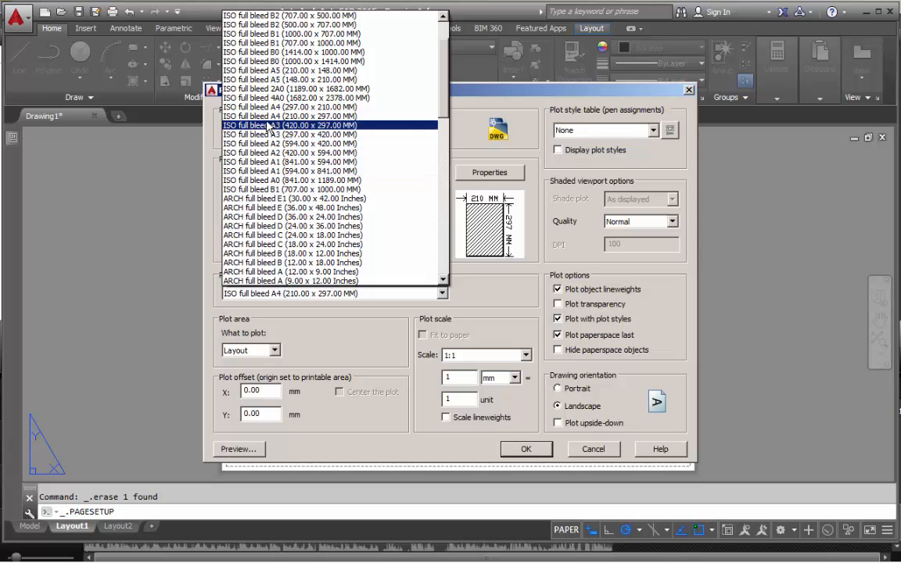
{"action": "left_click", "coordinate": [244, 115]}
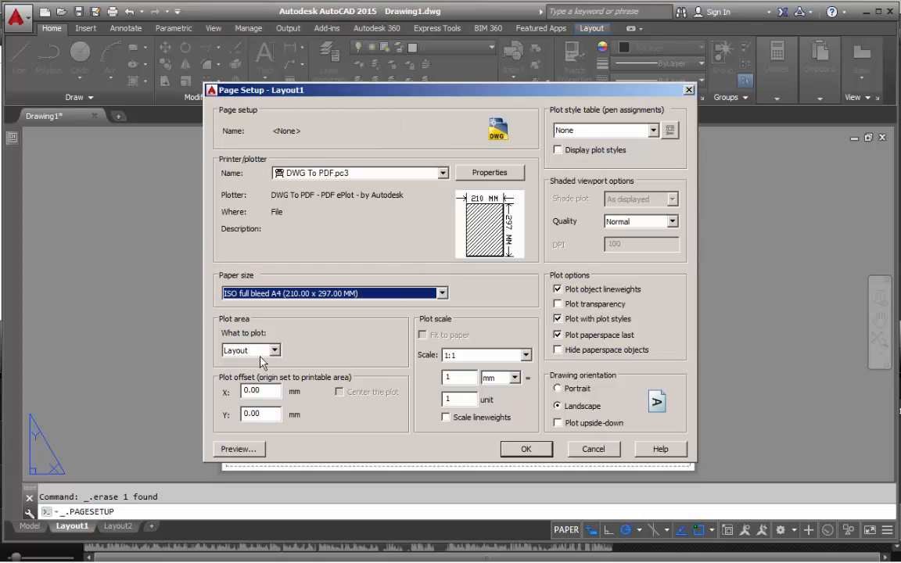
{"action": "left_click", "coordinate": [557, 406]}
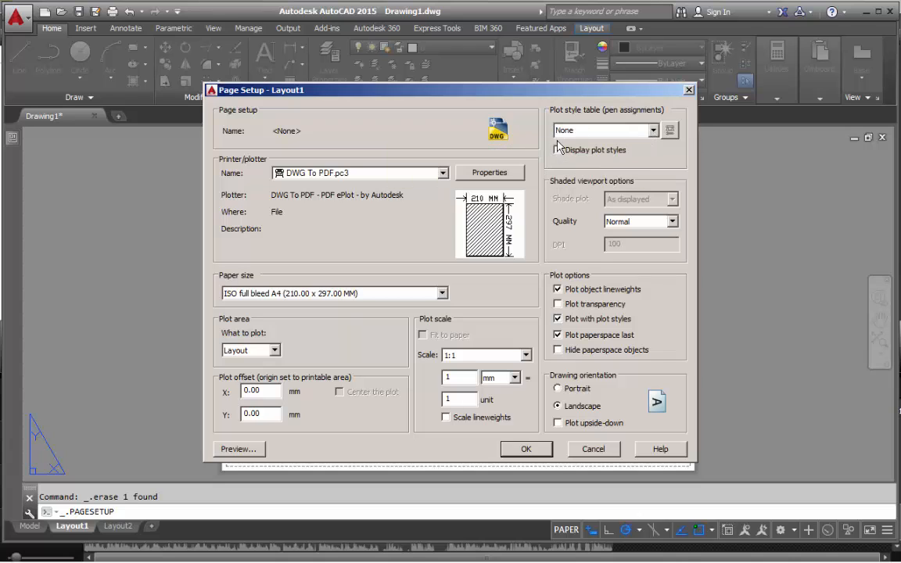
Step: Assign the monochrome.ctb plot style table with plot styles displayed, then apply the page setup and close its manager
{"action": "left_click", "coordinate": [653, 131]}
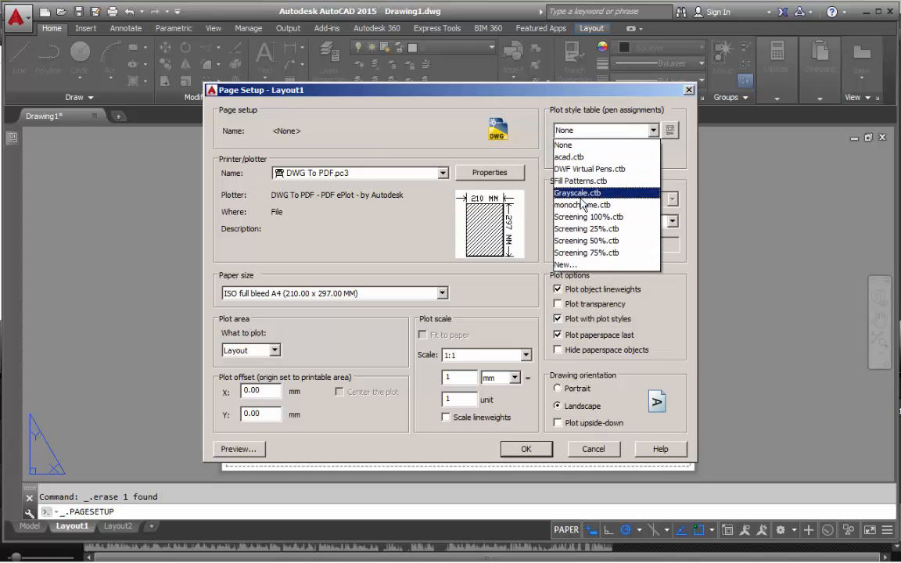
{"action": "left_click", "coordinate": [577, 205]}
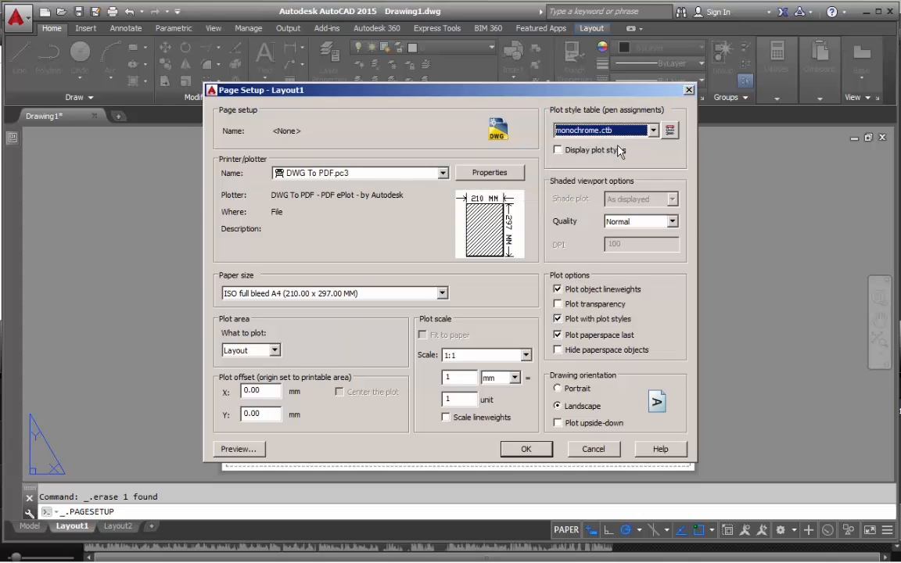
{"action": "left_click", "coordinate": [557, 151]}
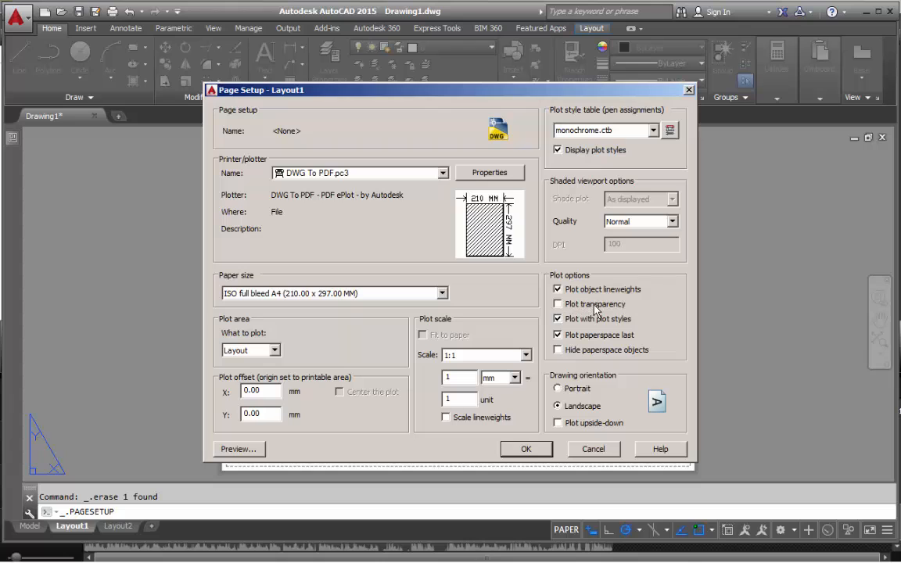
{"action": "left_click", "coordinate": [526, 449]}
{"action": "left_click", "coordinate": [511, 422]}
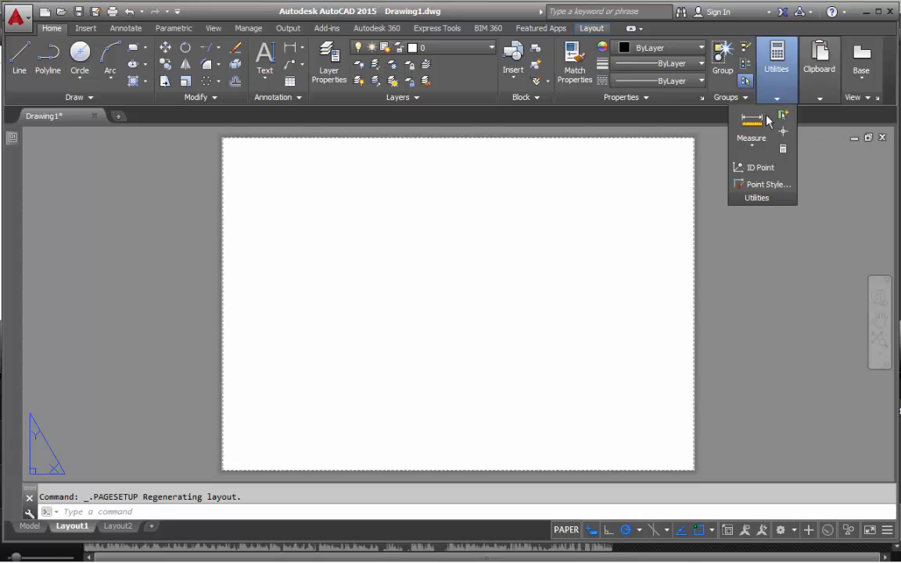
{"action": "left_click", "coordinate": [751, 121]}
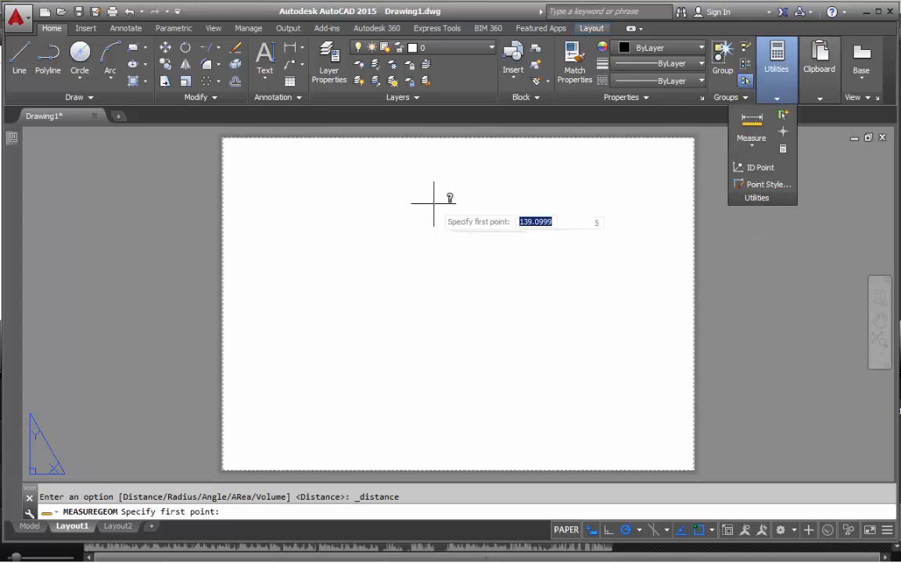
{"action": "left_click", "coordinate": [226, 139]}
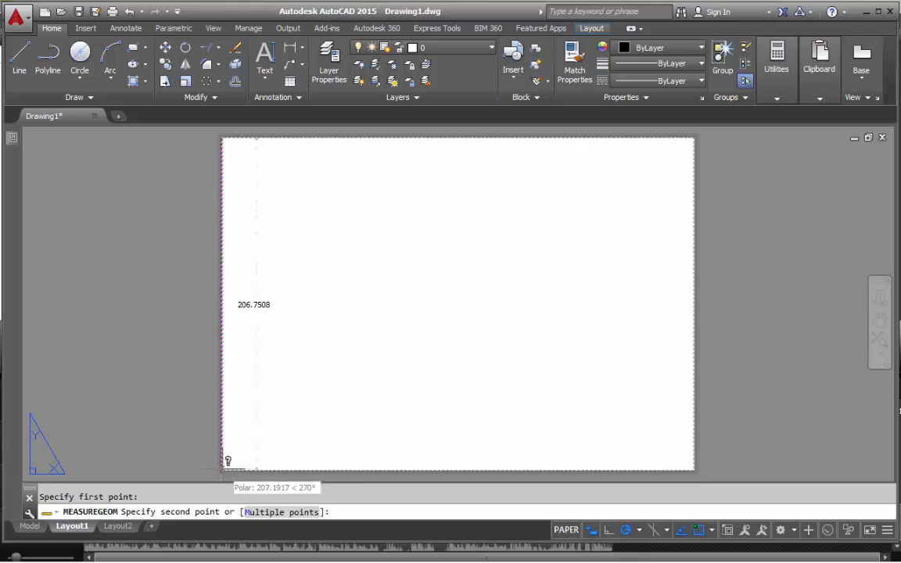
{"action": "key", "text": "Escape"}
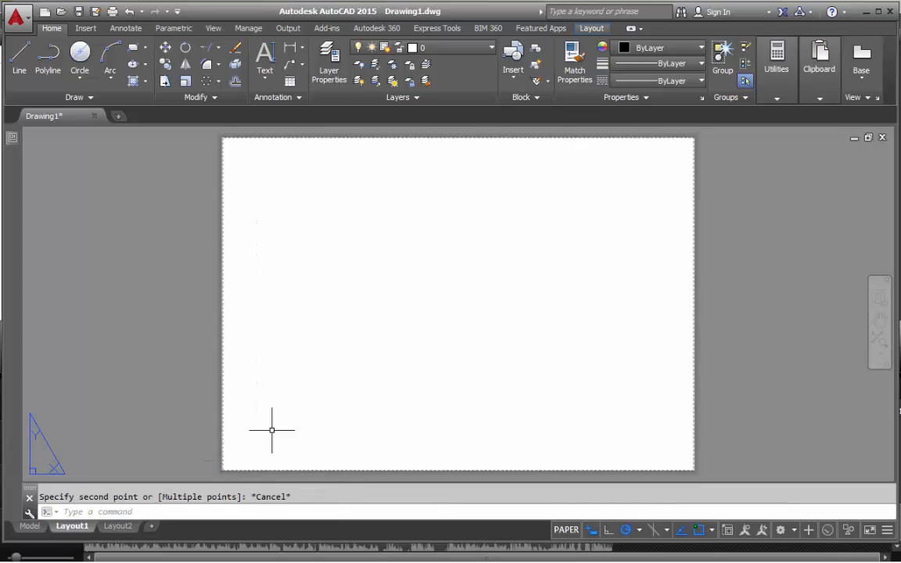
Step: Draw a rectangular border on the Layout1 sheet, slightly inside all four paper edges
{"action": "left_click", "coordinate": [133, 50]}
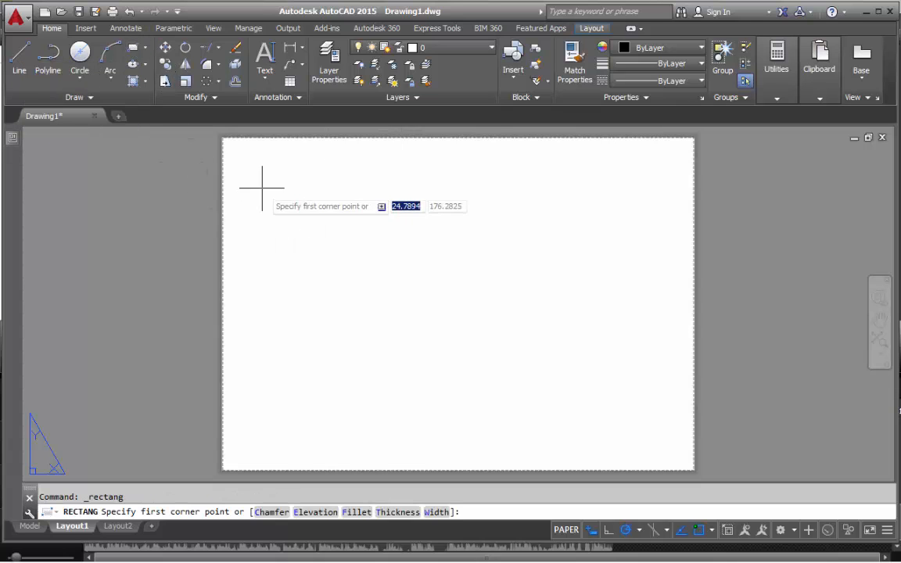
{"action": "left_click", "coordinate": [233, 145]}
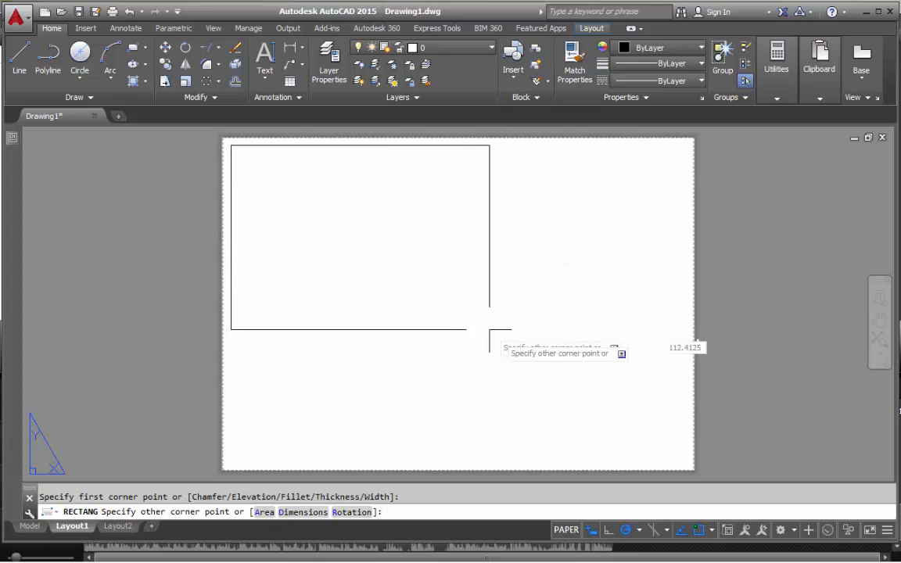
{"action": "left_click", "coordinate": [687, 462]}
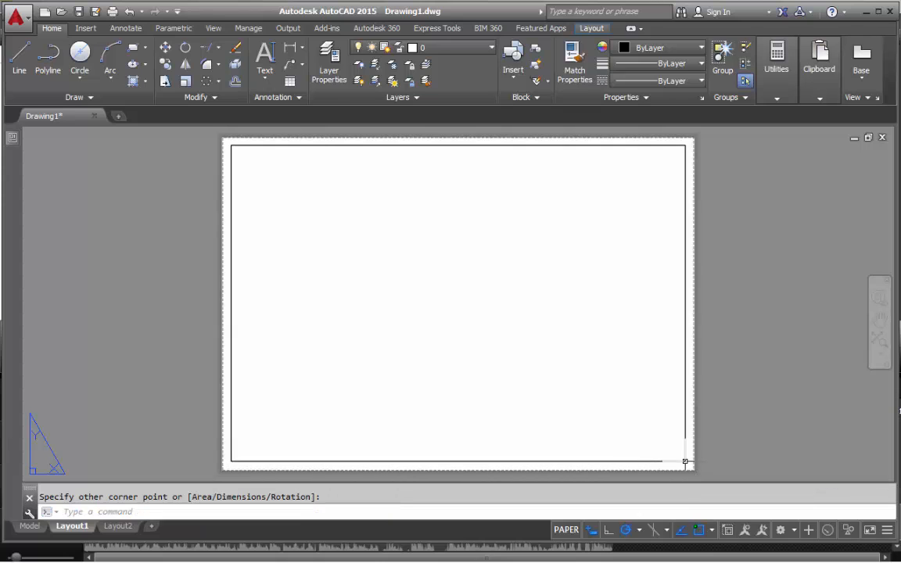
Step: Create a rectangular viewport covering the left half of Layout1's border, from the border's upper-left corner to the midpoint of its lower edge
{"action": "left_click", "coordinate": [592, 30]}
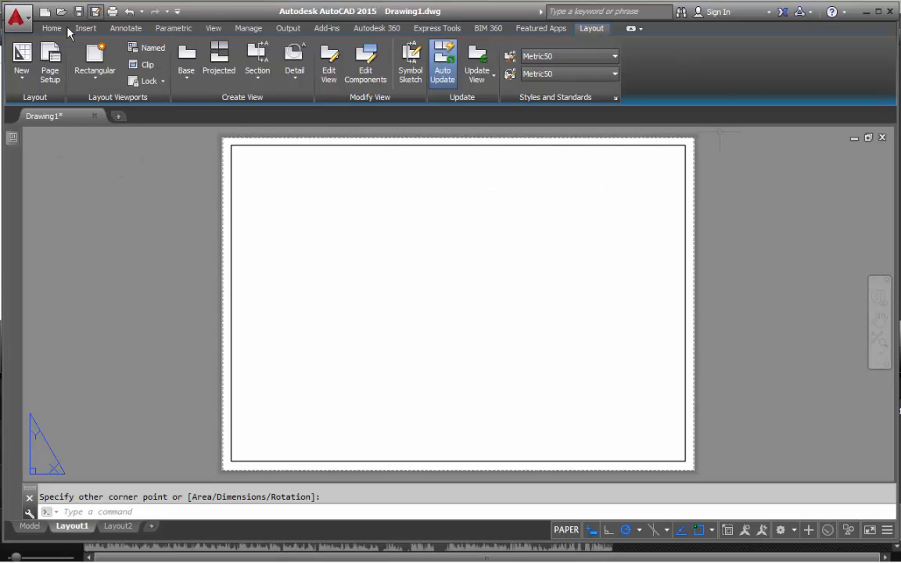
{"action": "left_click", "coordinate": [93, 82]}
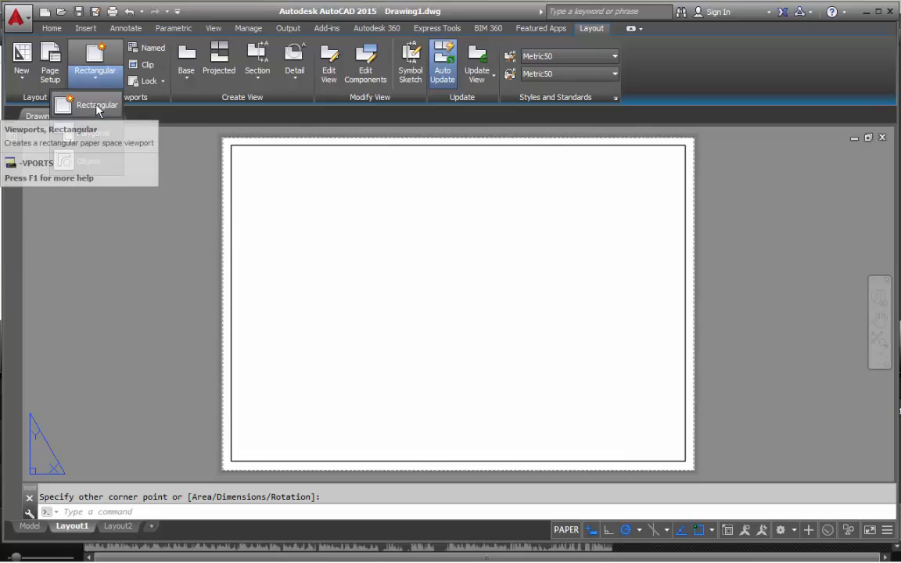
{"action": "left_click", "coordinate": [67, 109]}
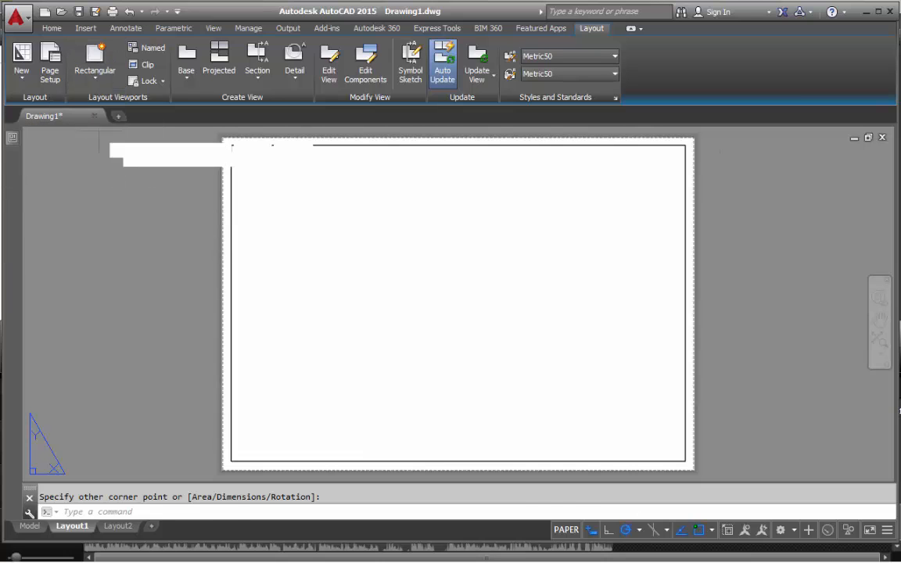
{"action": "left_click", "coordinate": [231, 145]}
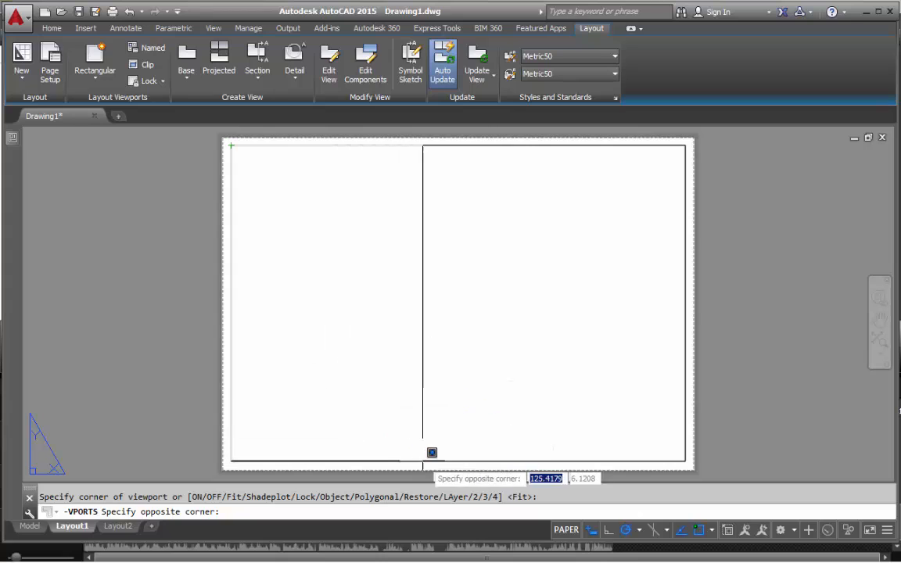
{"action": "left_click", "coordinate": [459, 461]}
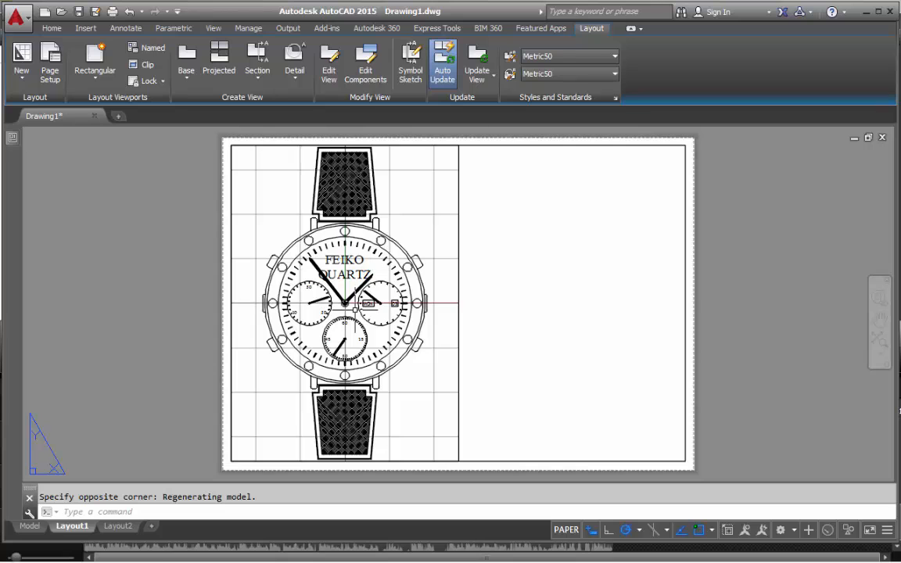
Step: View the watch in model space from the home view, restore the top view, and return to Layout1
{"action": "left_click", "coordinate": [29, 525]}
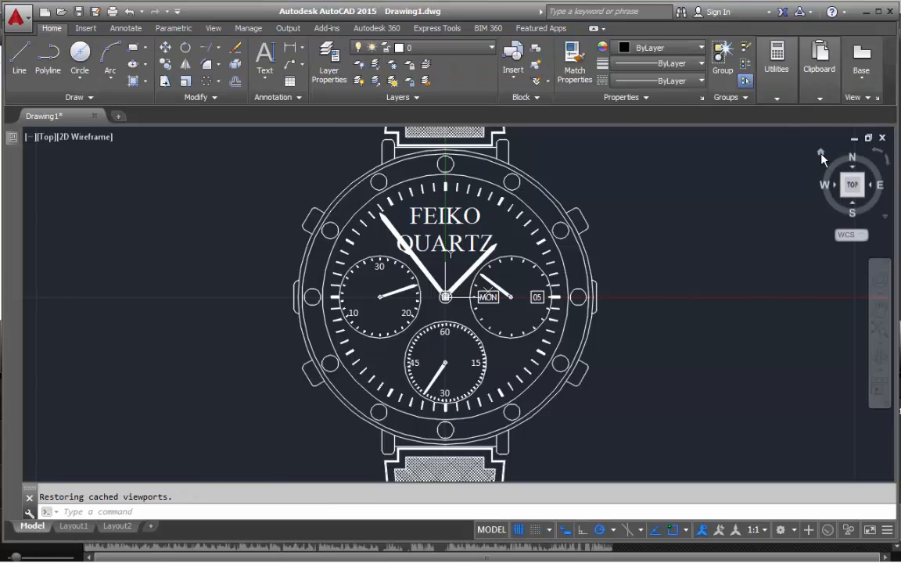
{"action": "left_click", "coordinate": [821, 154]}
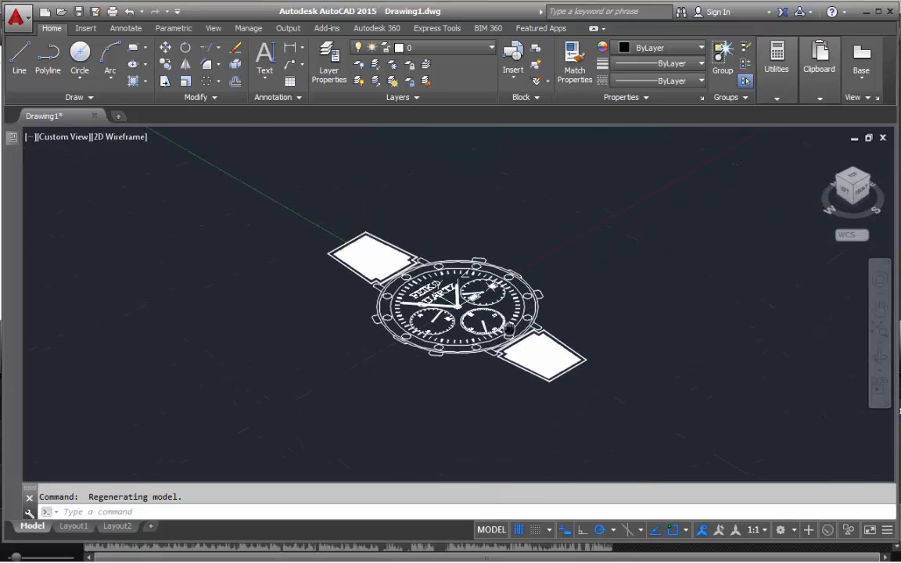
{"action": "left_click", "coordinate": [852, 182]}
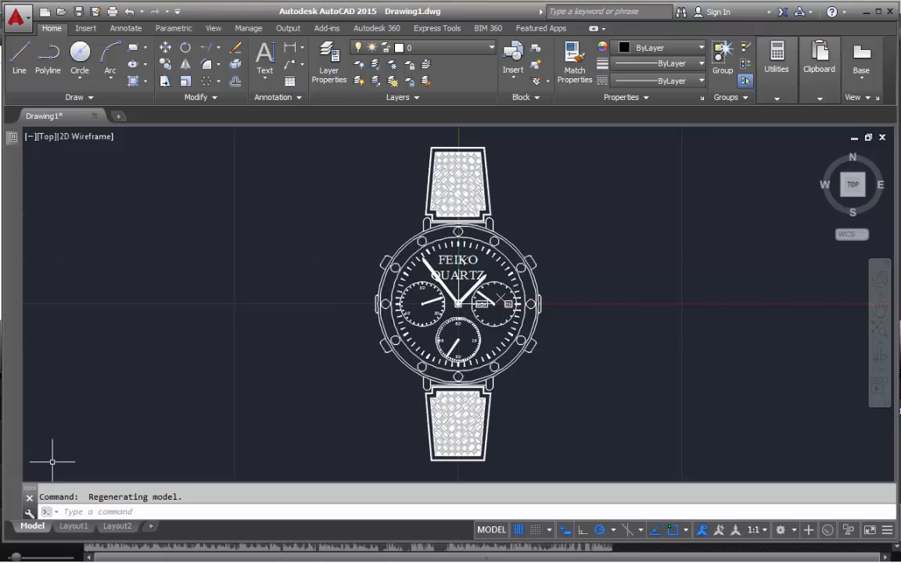
{"action": "left_click", "coordinate": [74, 526]}
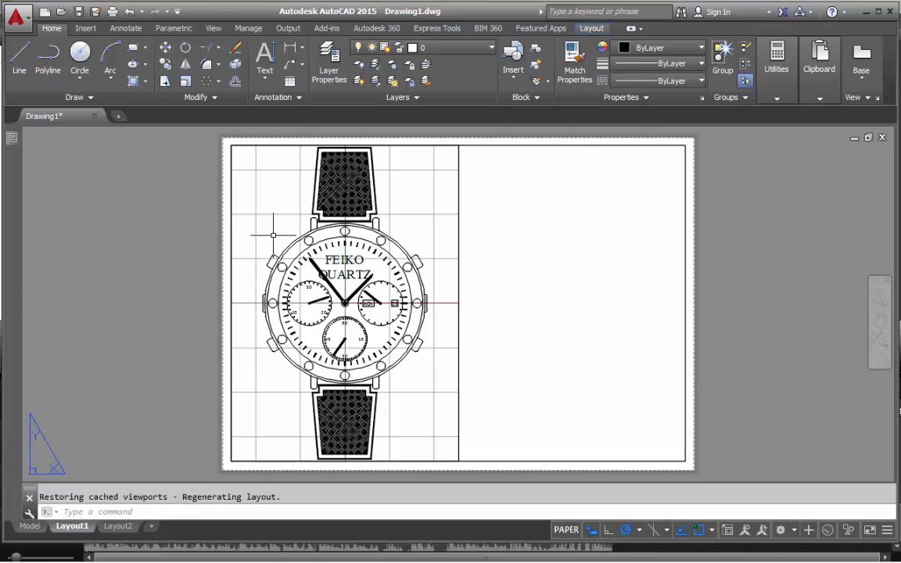
Step: Set the viewport scale to 4:1, position the watch within the viewport, and return to paper space
{"action": "double_click", "coordinate": [256, 195]}
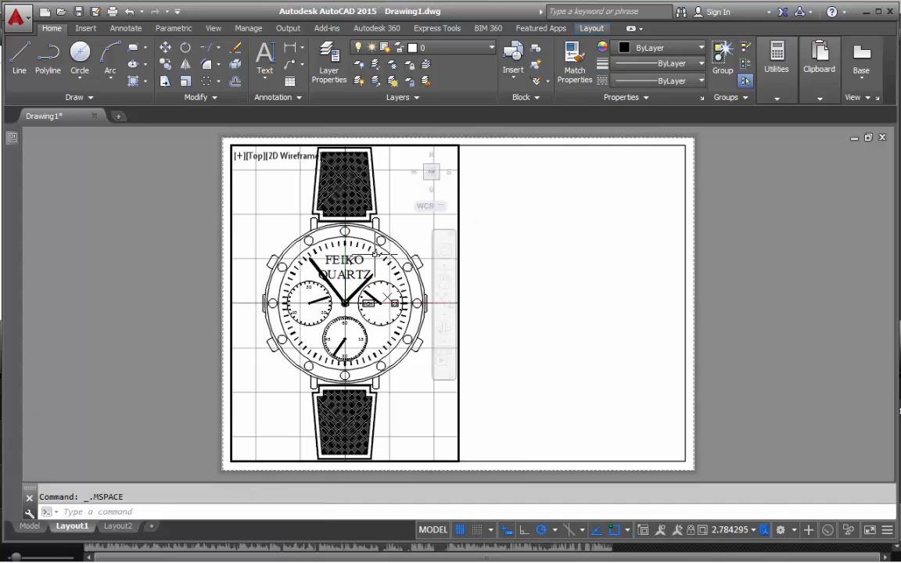
{"action": "mouse_move", "coordinate": [406, 348]}
{"action": "middle_mouse_down"}
{"action": "mouse_move", "coordinate": [341, 286]}
{"action": "mouse_move", "coordinate": [412, 364]}
{"action": "mouse_move", "coordinate": [403, 279]}
{"action": "mouse_move", "coordinate": [353, 398]}
{"action": "mouse_move", "coordinate": [240, 365]}
{"action": "mouse_move", "coordinate": [404, 348]}
{"action": "mouse_move", "coordinate": [390, 331]}
{"action": "mouse_move", "coordinate": [401, 342]}
{"action": "middle_mouse_up"}
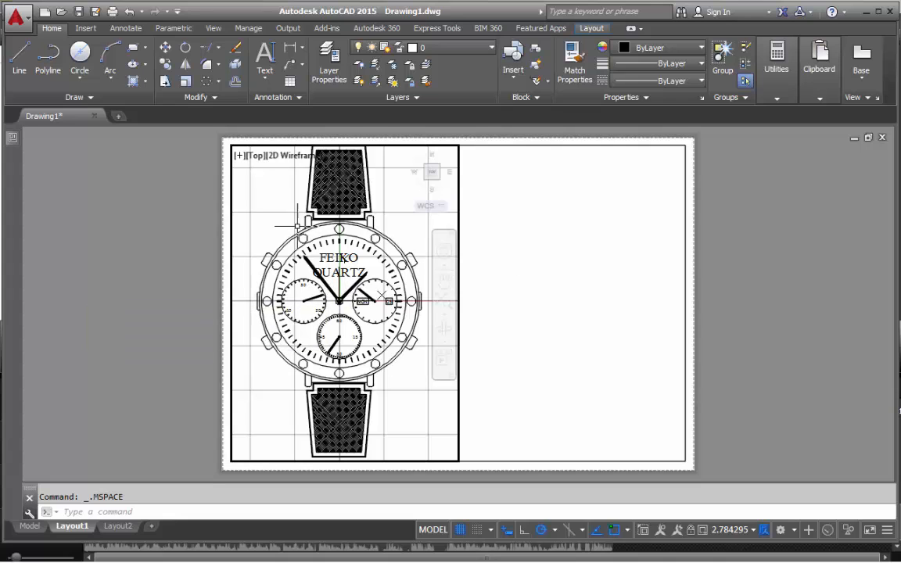
{"action": "left_click", "coordinate": [745, 531]}
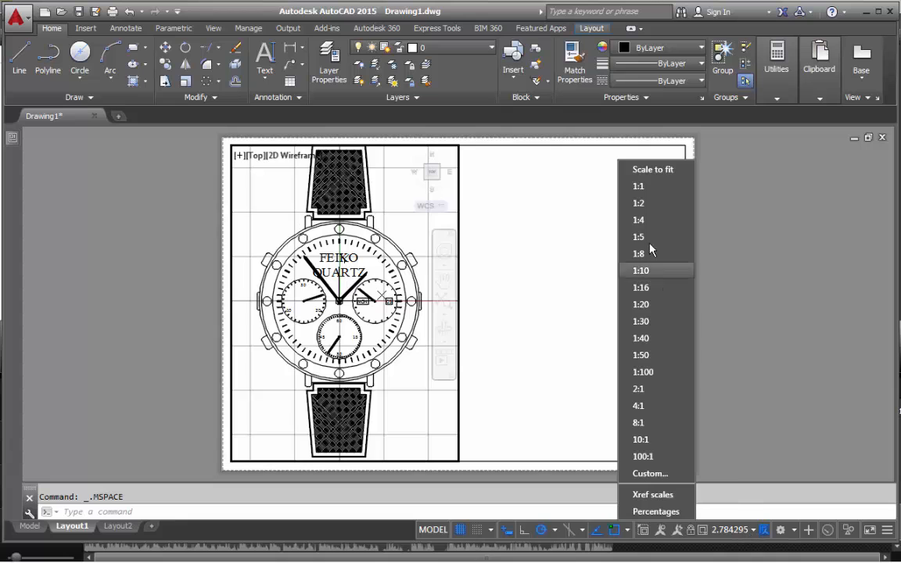
{"action": "left_click", "coordinate": [638, 406]}
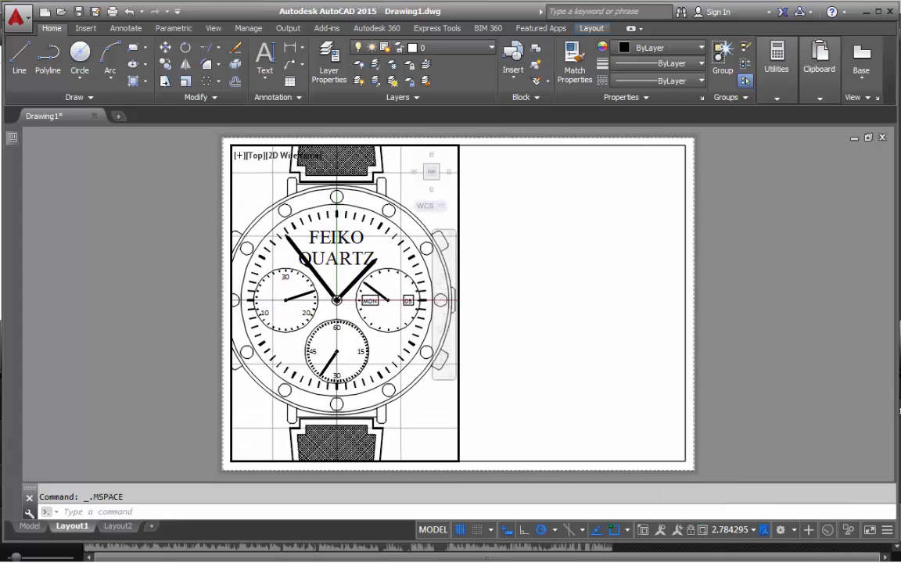
{"action": "mouse_move", "coordinate": [383, 310]}
{"action": "middle_mouse_down"}
{"action": "mouse_move", "coordinate": [383, 334]}
{"action": "mouse_move", "coordinate": [397, 331]}
{"action": "mouse_move", "coordinate": [397, 312]}
{"action": "middle_mouse_up"}
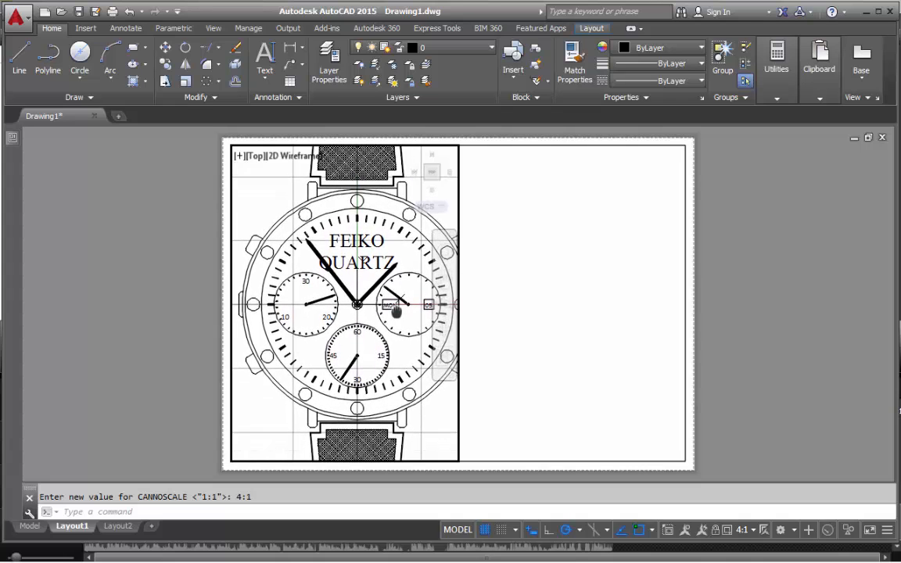
{"action": "double_click", "coordinate": [196, 305]}
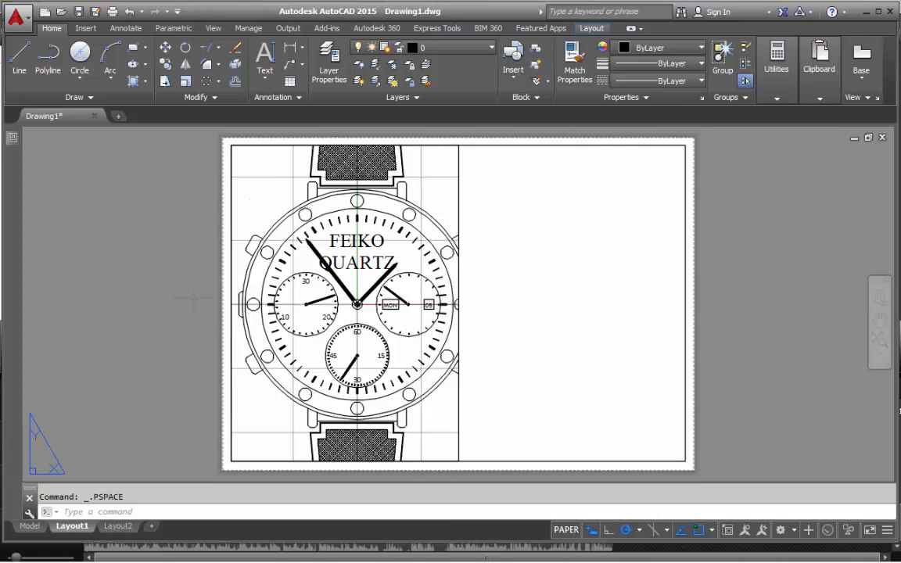
Step: Stretch the 4:1 viewport's right edge outward along the border until the whole watch case fits across its width
{"action": "left_click", "coordinate": [460, 179]}
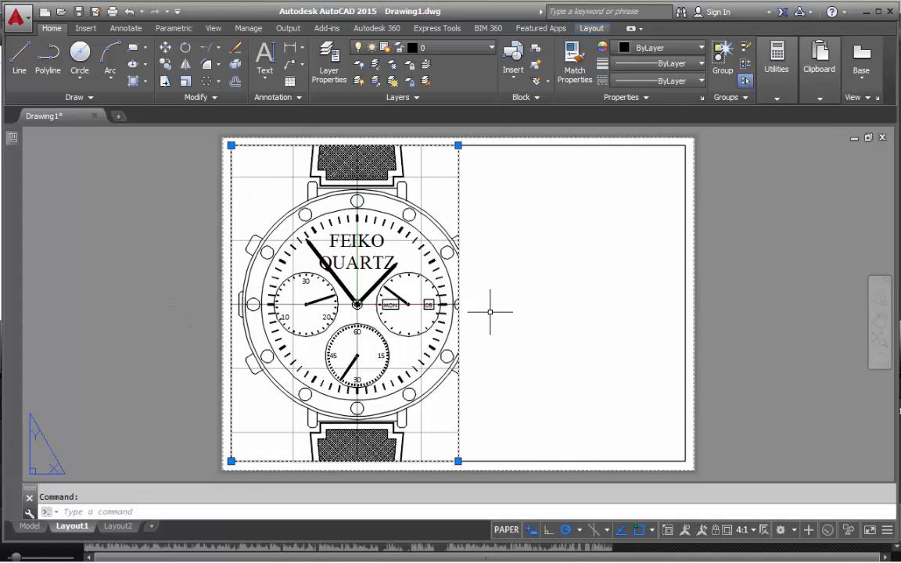
{"action": "left_click", "coordinate": [458, 461]}
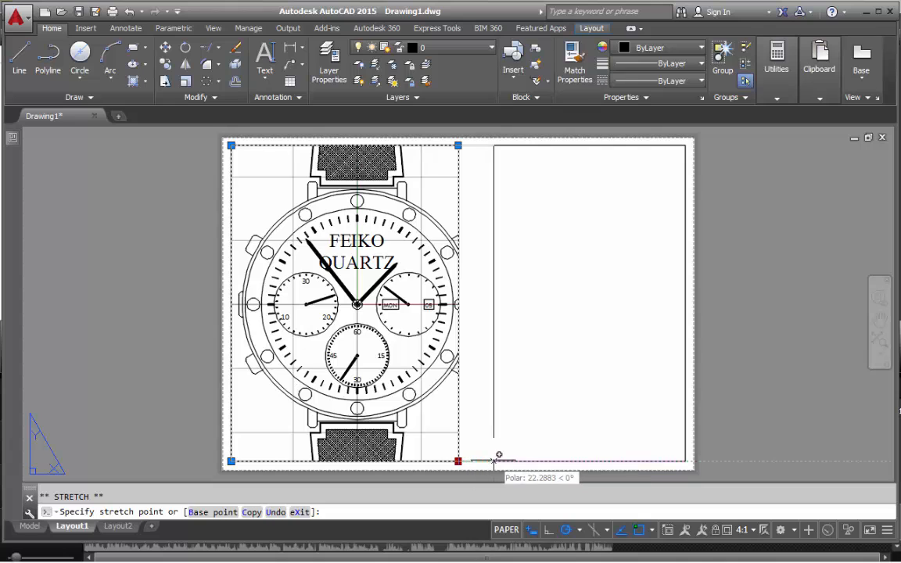
{"action": "left_click", "coordinate": [490, 461]}
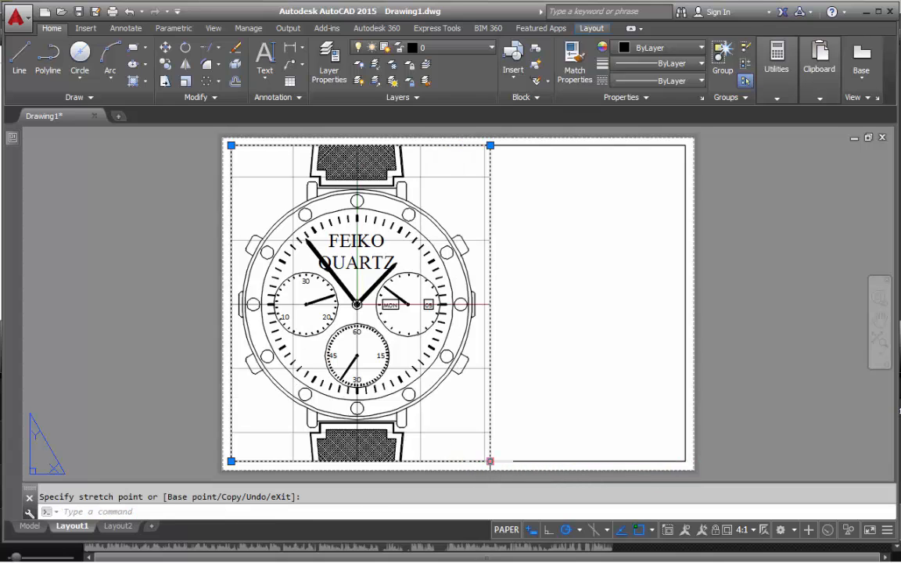
{"action": "left_click", "coordinate": [539, 141]}
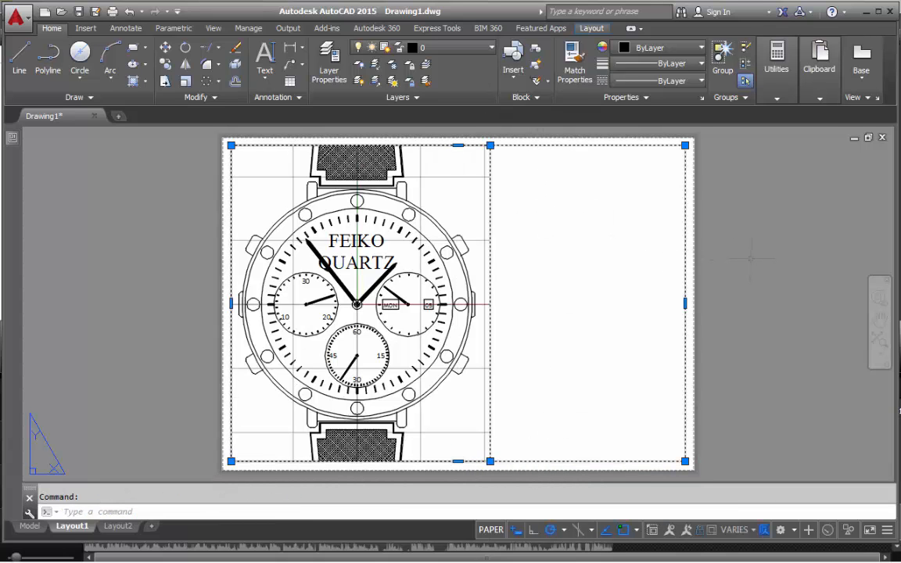
{"action": "key", "text": "Escape"}
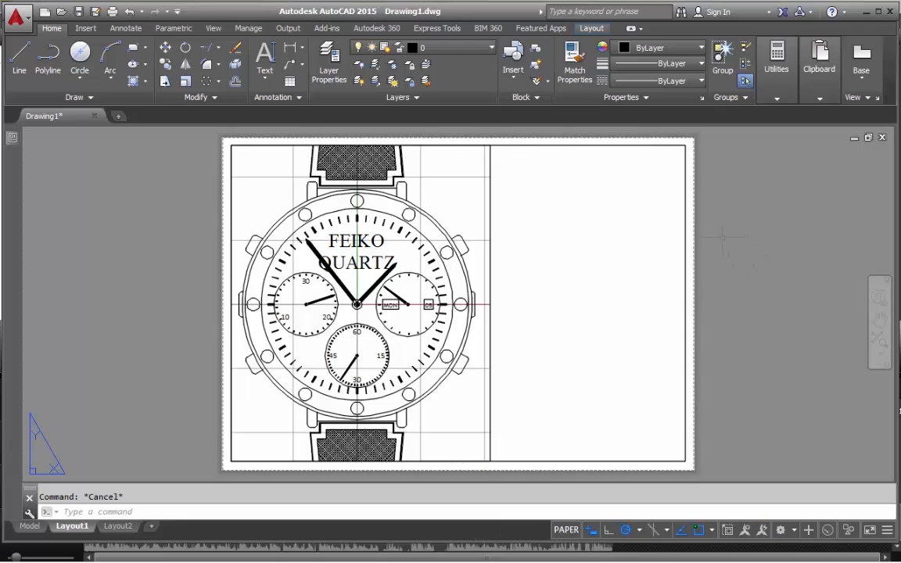
Step: Create a second rectangular viewport filling the sheet area between the first viewport and the border's right edge
{"action": "left_click", "coordinate": [592, 28]}
{"action": "left_click", "coordinate": [97, 62]}
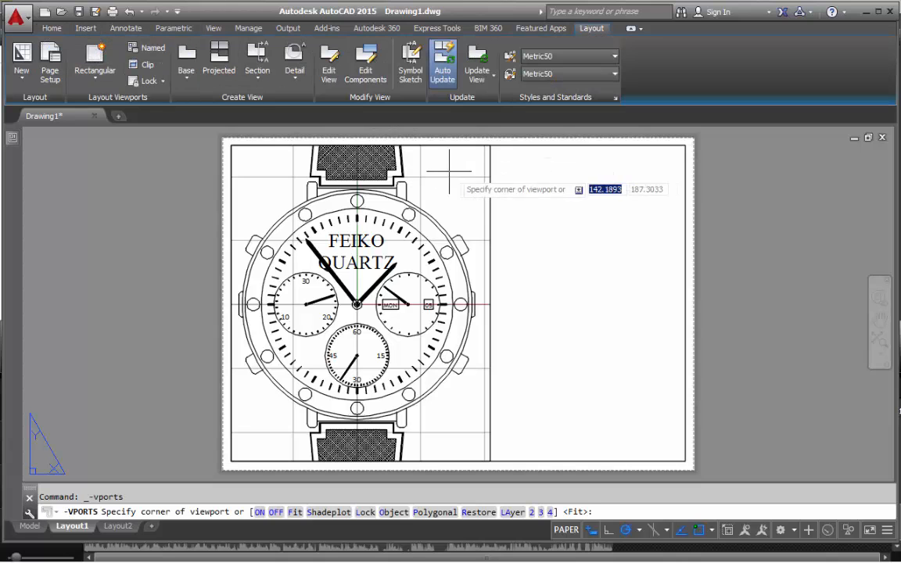
{"action": "left_click", "coordinate": [490, 145]}
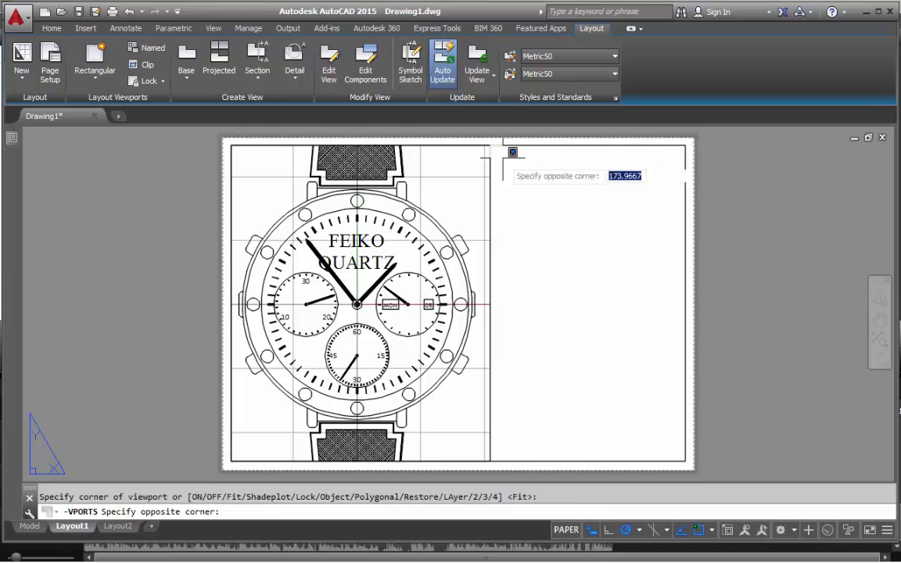
{"action": "left_click", "coordinate": [685, 460]}
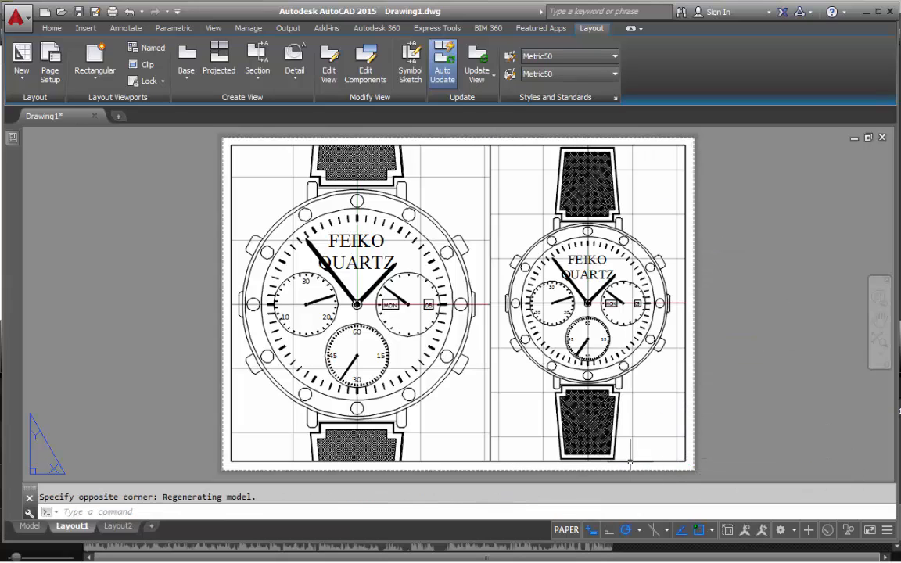
Step: Try a 1:1 scale in the second viewport, set it to 2:1 instead, and return to paper space
{"action": "double_click", "coordinate": [525, 192]}
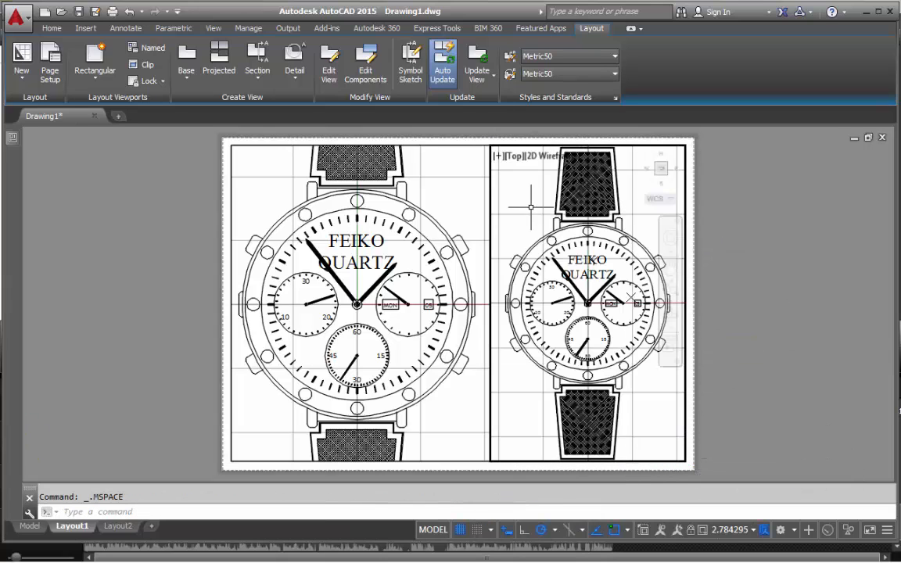
{"action": "left_click", "coordinate": [743, 530]}
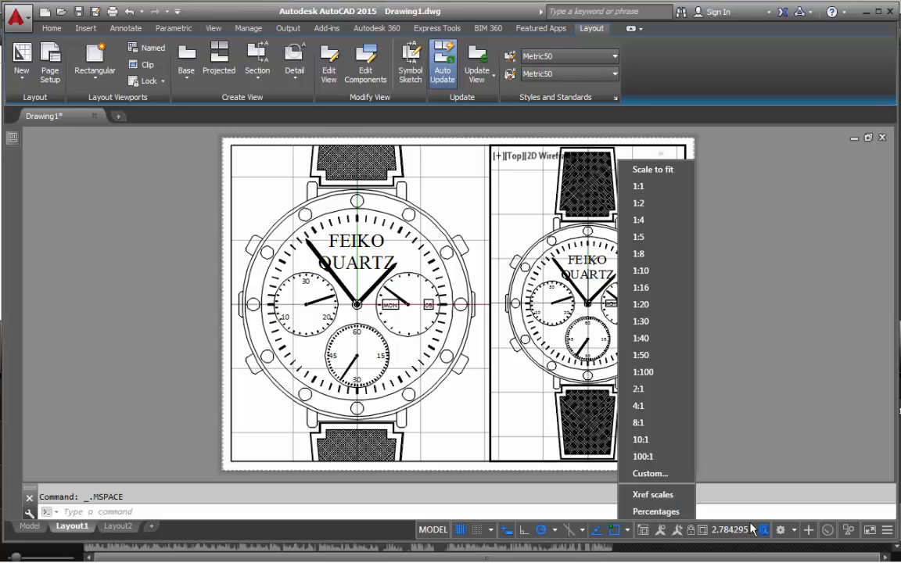
{"action": "left_click", "coordinate": [655, 187]}
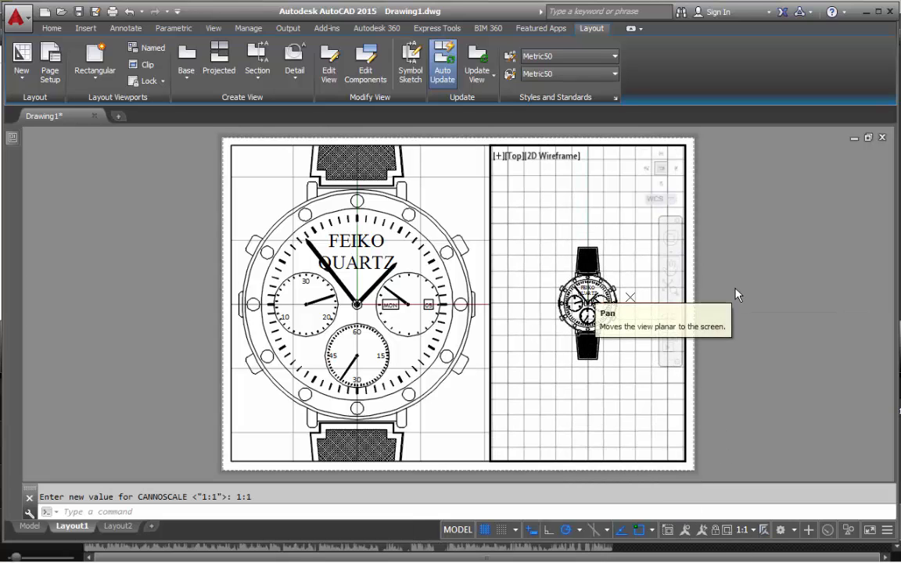
{"action": "left_click", "coordinate": [743, 531]}
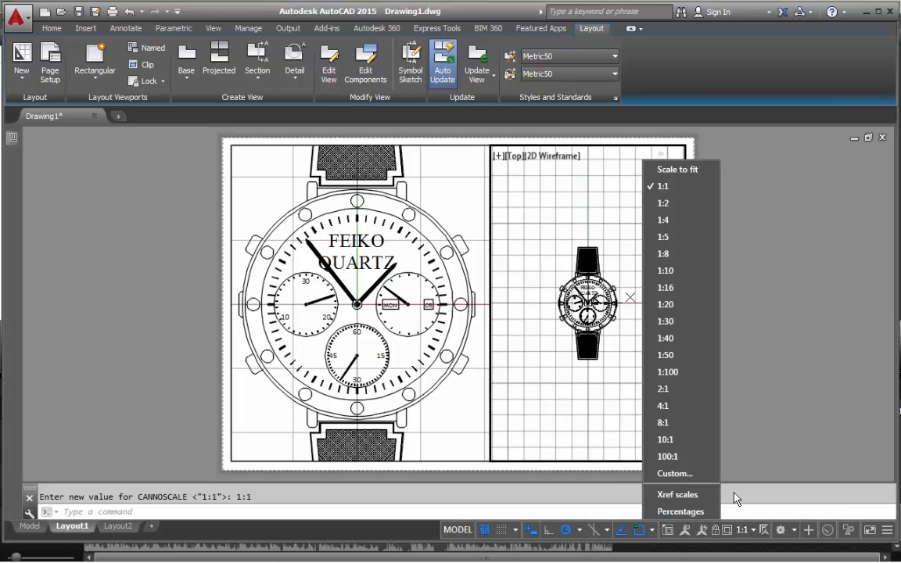
{"action": "left_click", "coordinate": [664, 388]}
{"action": "double_click", "coordinate": [735, 303]}
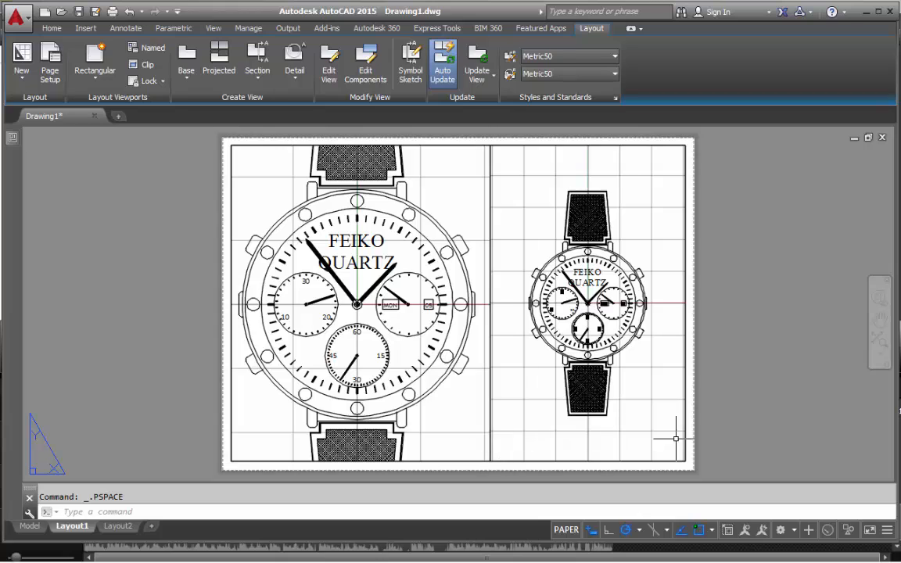
Step: Raise the second viewport's lower edge to leave an empty strip below it inside the border
{"action": "left_click", "coordinate": [598, 146]}
{"action": "left_click", "coordinate": [685, 461]}
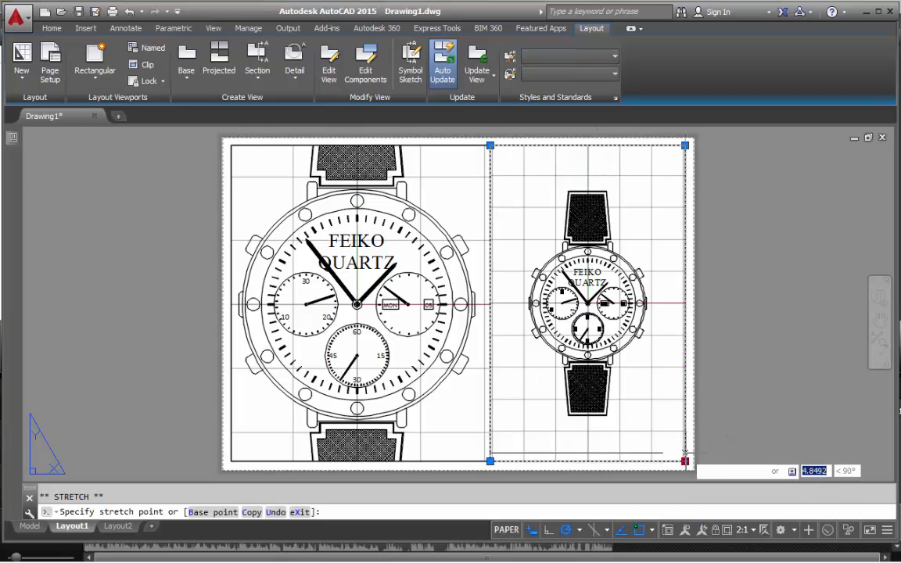
{"action": "left_click", "coordinate": [685, 431]}
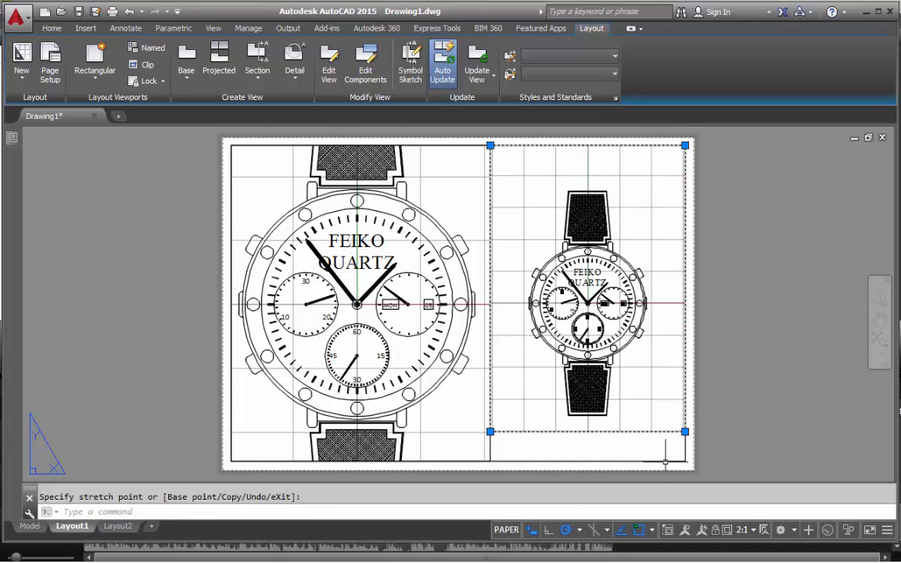
{"action": "key", "text": "Escape"}
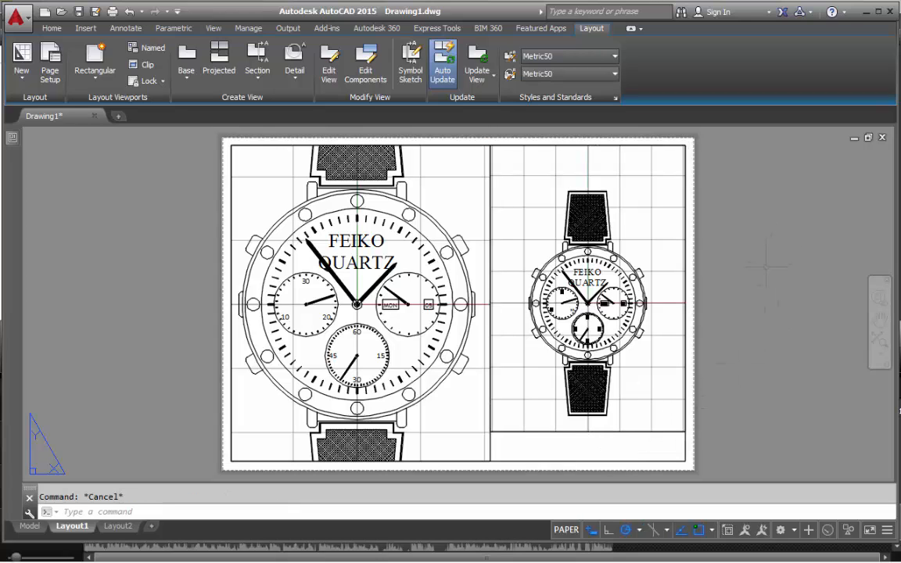
{"action": "key", "text": "Delete"}
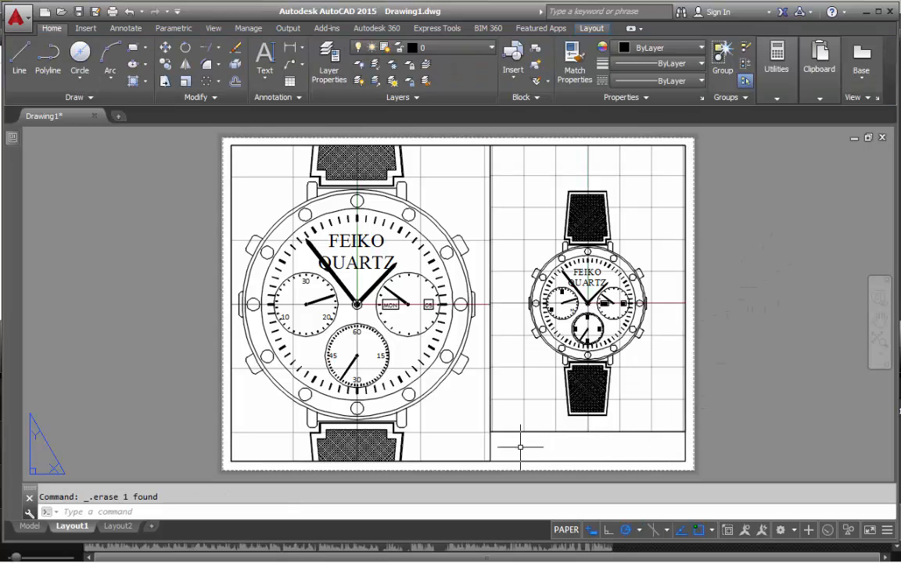